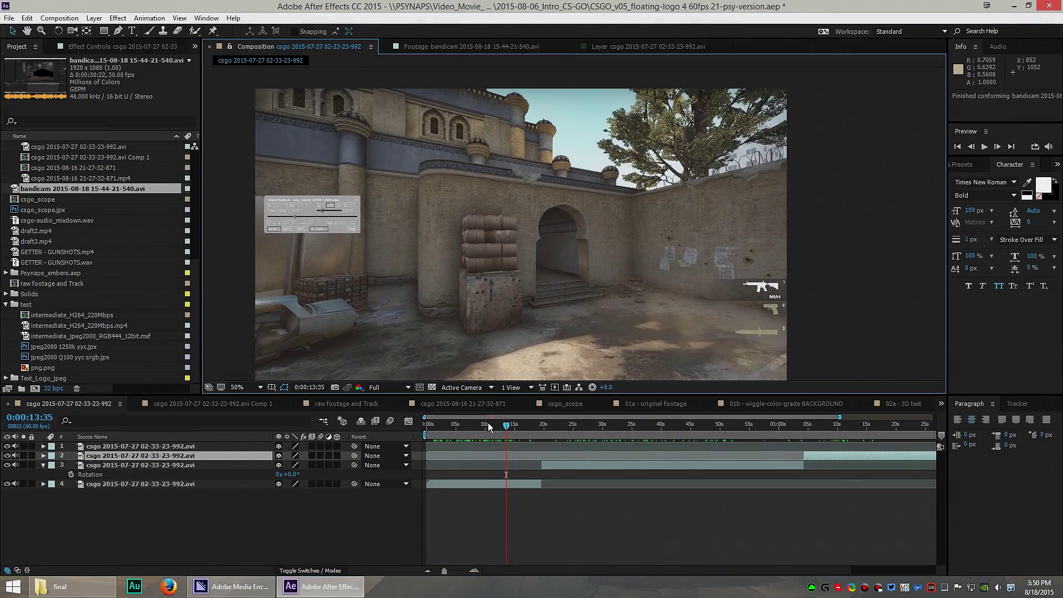
pyautogui.moveTo(489, 424); pyautogui.dragTo(519, 429)
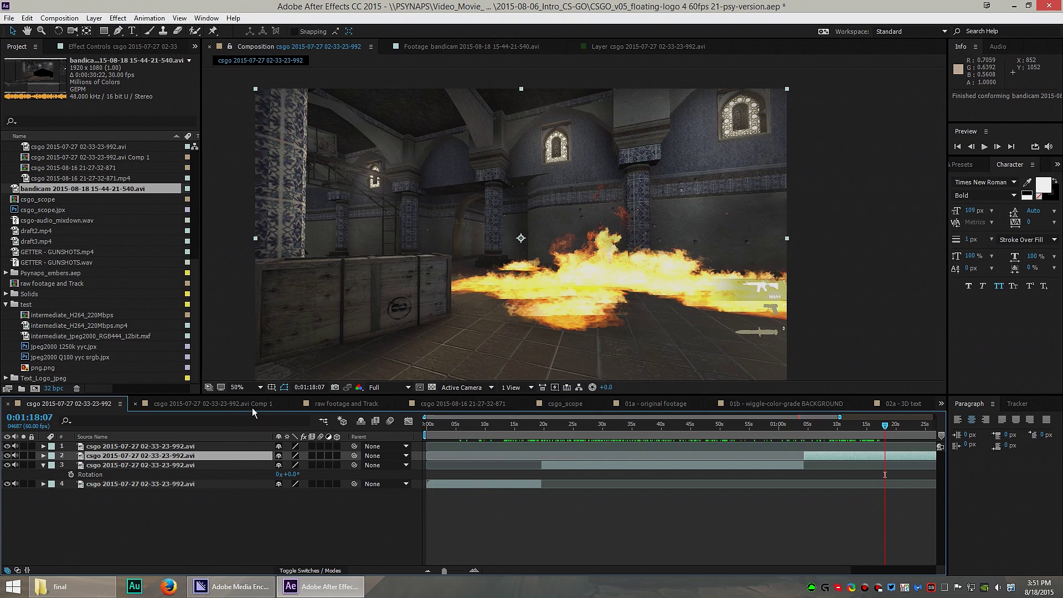
pyautogui.click(239, 403)
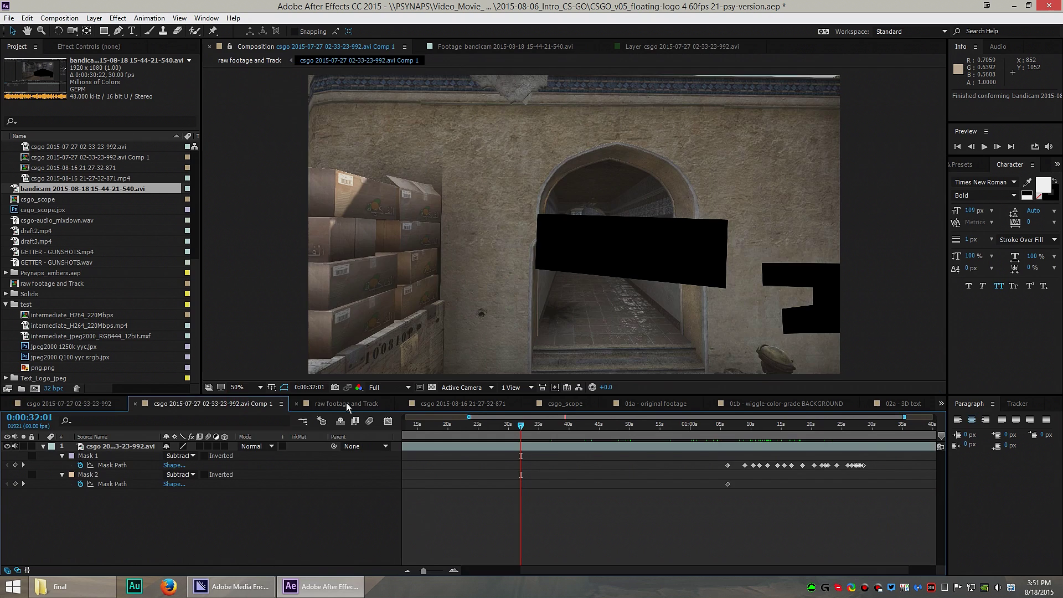
pyautogui.click(92, 402)
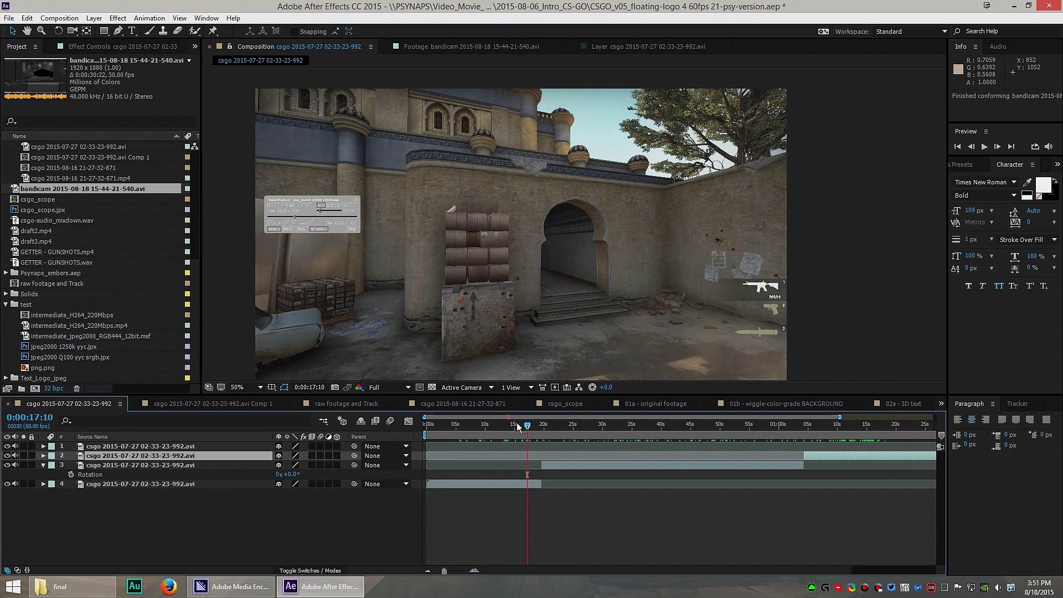
pyautogui.moveTo(490, 431); pyautogui.dragTo(571, 425)
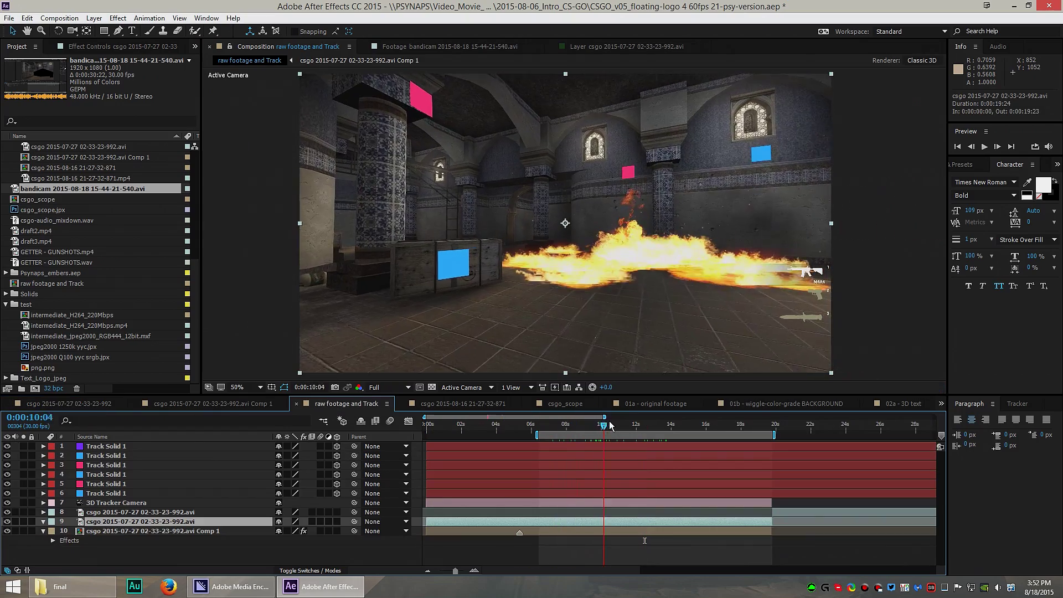
# Examine the track solids in the raw footage and Track composition to see where each sits in the scene.
pyautogui.moveTo(610, 423); pyautogui.dragTo(637, 426)
pyautogui.click(544, 474)
pyautogui.click(536, 464)
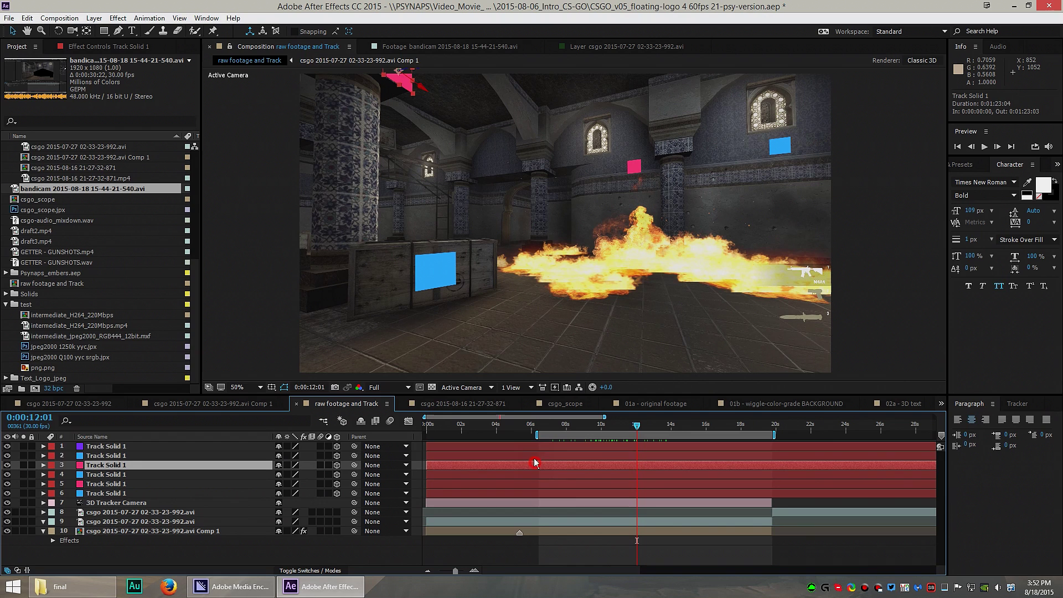
pyautogui.click(545, 455)
pyautogui.click(559, 446)
pyautogui.click(566, 456)
pyautogui.click(567, 465)
pyautogui.click(567, 483)
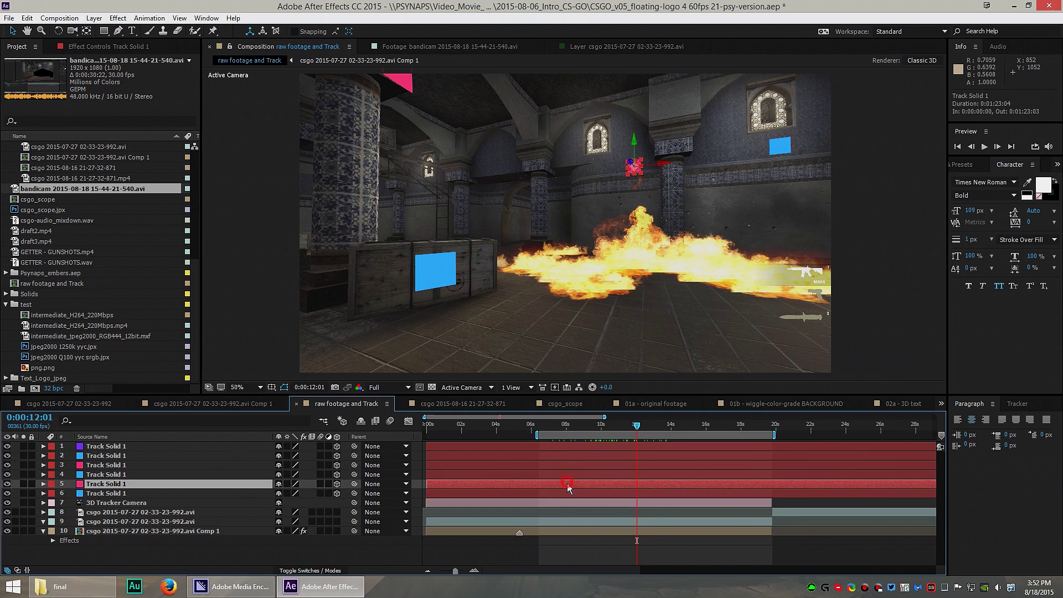
# Show the 3D Camera Tracker effect on the nested Comp 1 layer and examine its track points over several frames.
pyautogui.click(607, 521)
pyautogui.click(115, 47)
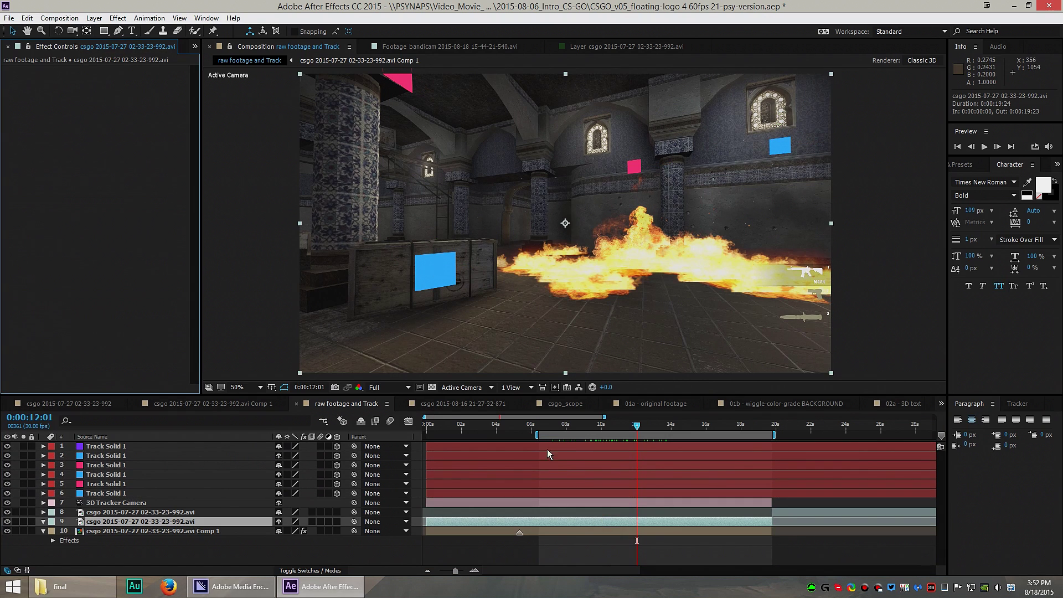
pyautogui.click(547, 531)
pyautogui.press('space')
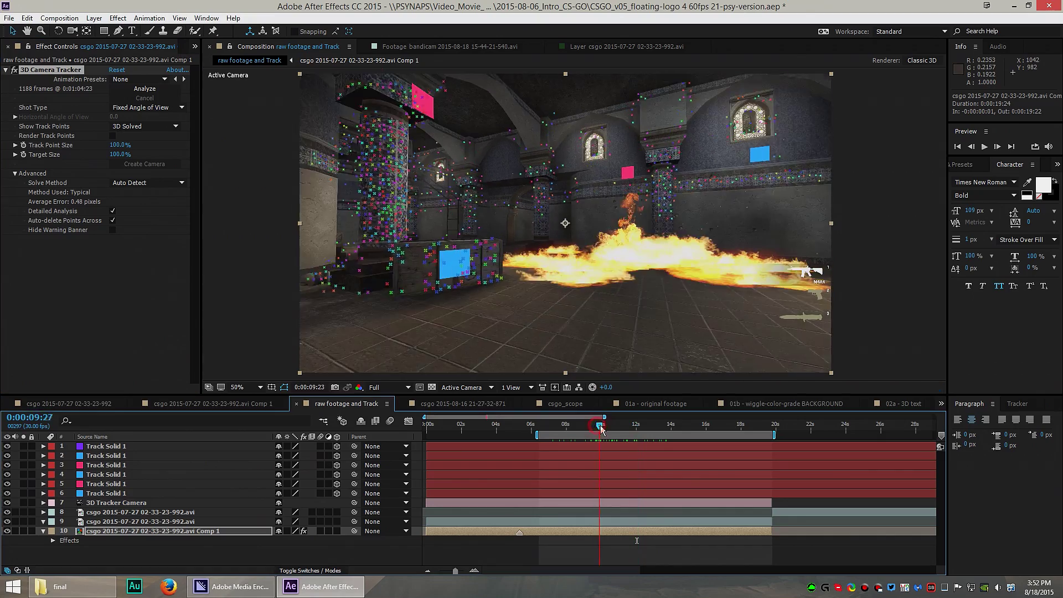
pyautogui.moveTo(660, 425); pyautogui.dragTo(647, 424)
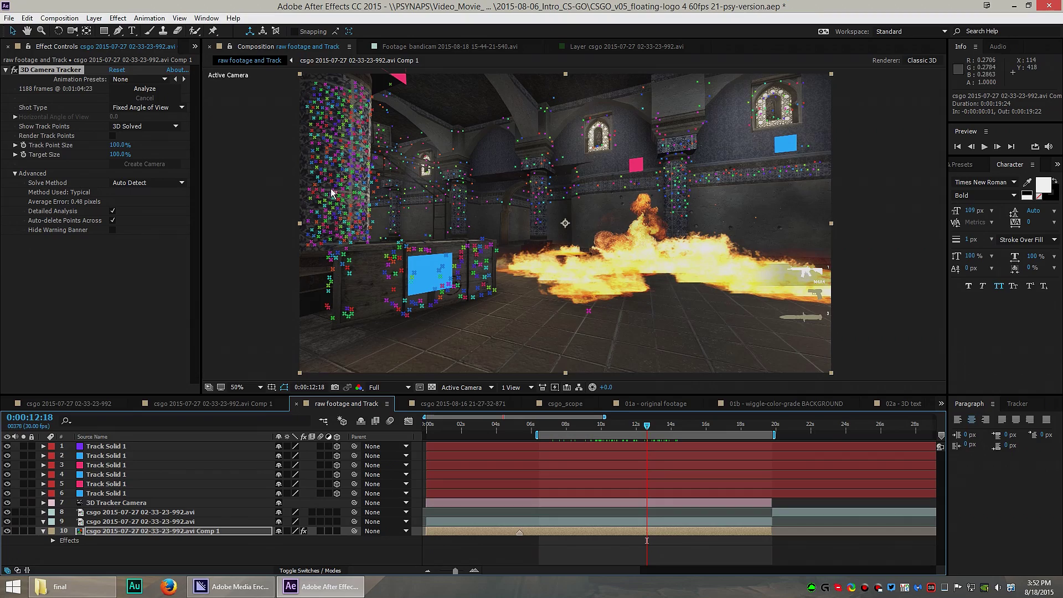
pyautogui.moveTo(633, 427)
pyautogui.mouseDown()
pyautogui.moveTo(564, 423)
pyautogui.moveTo(684, 429)
pyautogui.moveTo(636, 429)
pyautogui.mouseUp()
pyautogui.click(634, 427)
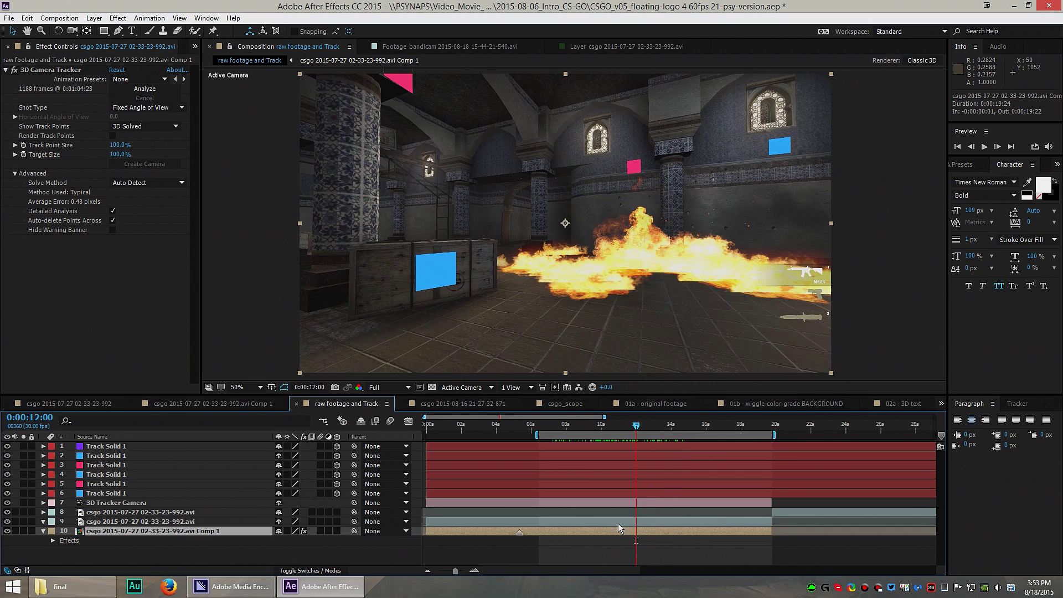
# Scrub the tracked shot between about 10 and 14 seconds to check how the solids follow the camera movement.
pyautogui.click(626, 427)
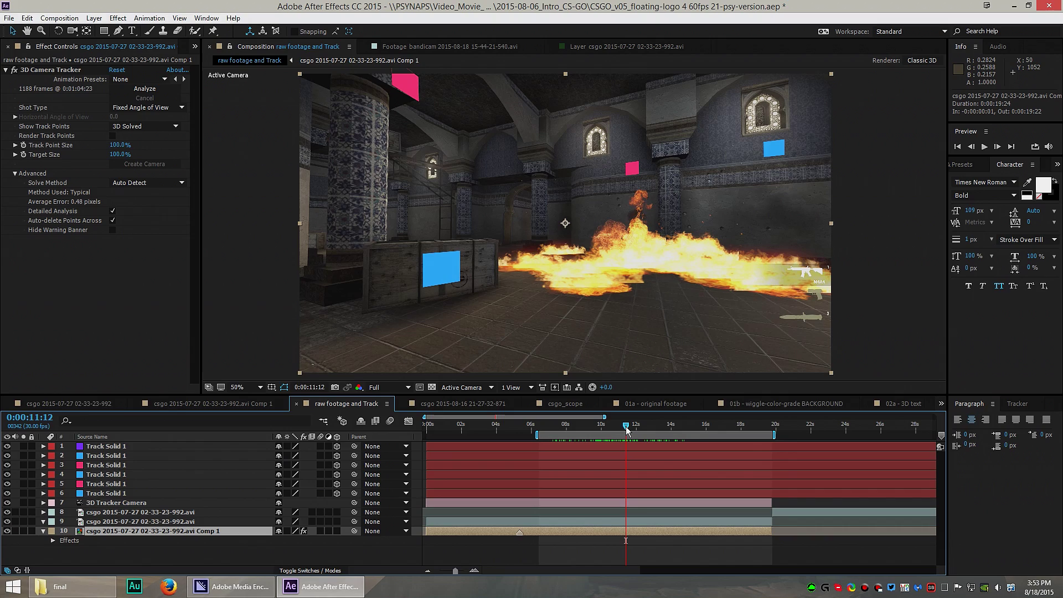
pyautogui.moveTo(625, 426); pyautogui.dragTo(655, 426)
pyautogui.click(619, 425)
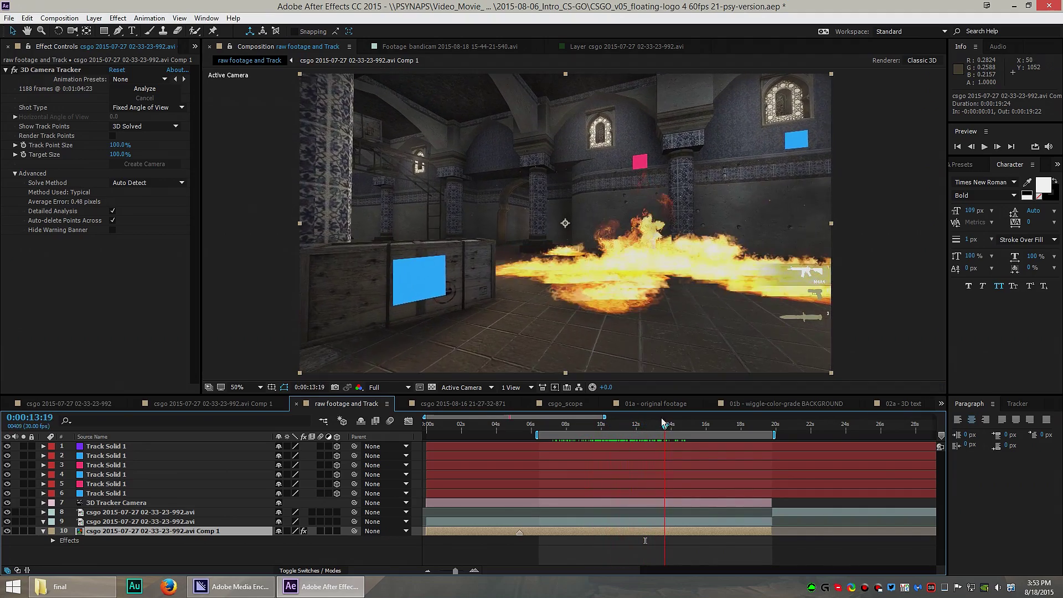
pyautogui.click(620, 424)
pyautogui.click(618, 424)
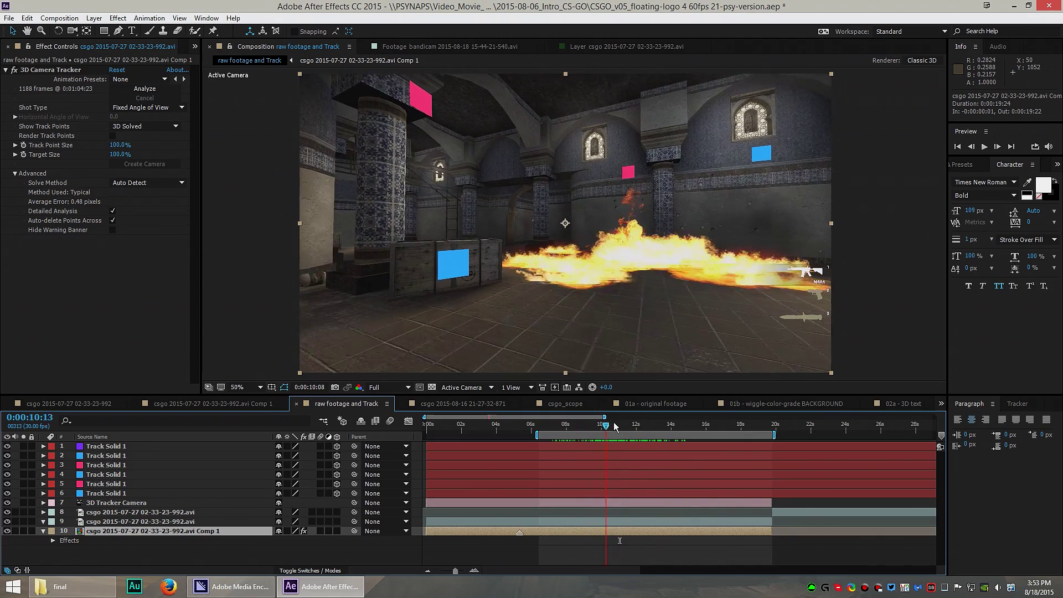
pyautogui.moveTo(601, 428); pyautogui.dragTo(629, 424)
# Inspect the moving fire and the weapon overlay up close around 11 to 13 seconds of the tracked shot.
pyautogui.scroll(1, 716, 285)
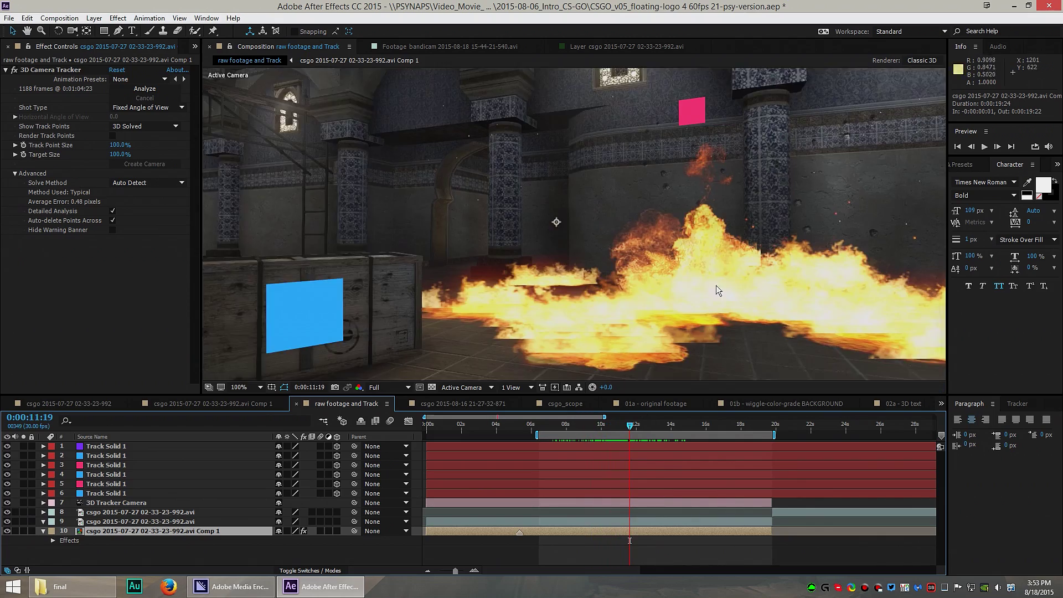
pyautogui.moveTo(716, 284); pyautogui.dragTo(526, 253)
pyautogui.moveTo(629, 425); pyautogui.dragTo(646, 427)
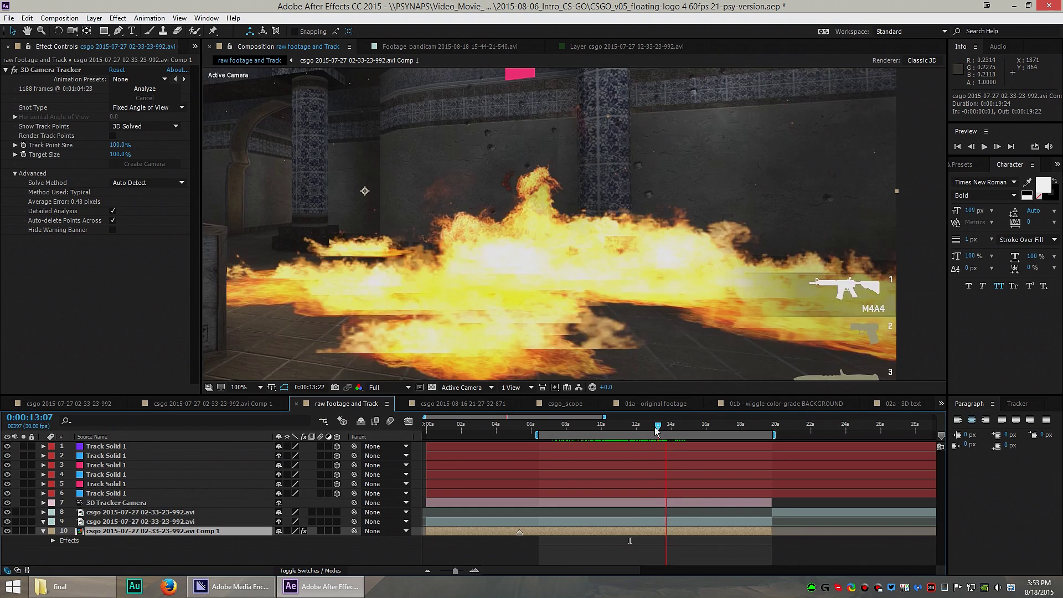
pyautogui.scroll(-1, 582, 294)
pyautogui.moveTo(527, 247); pyautogui.dragTo(623, 262)
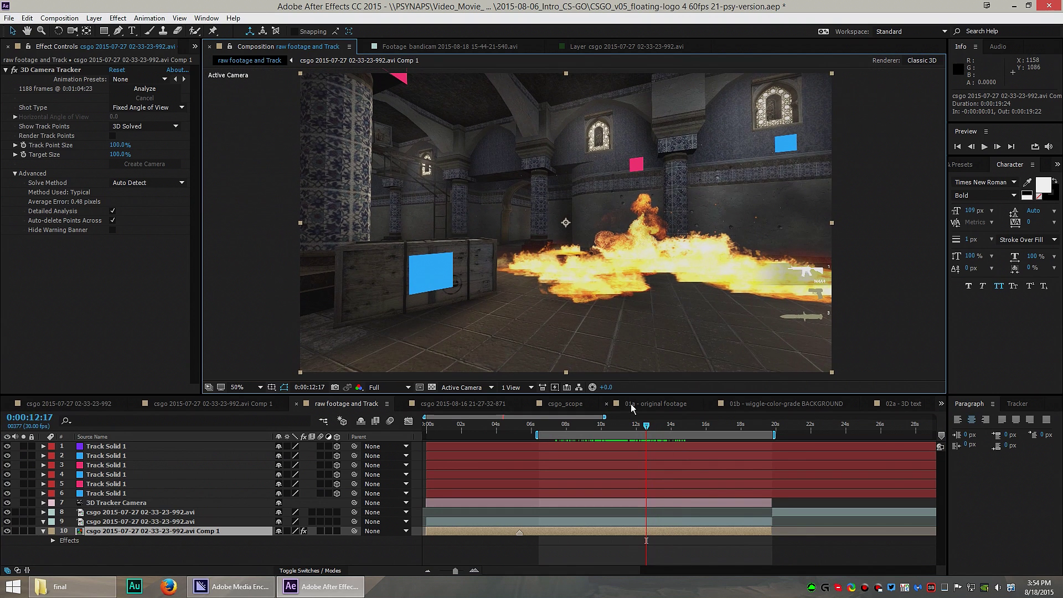
# Hide the unmasked gameplay footage in layer 9 and display the camera tracker's points over the masked footage beneath.
pyautogui.click(8, 522)
pyautogui.moveTo(602, 425); pyautogui.dragTo(641, 425)
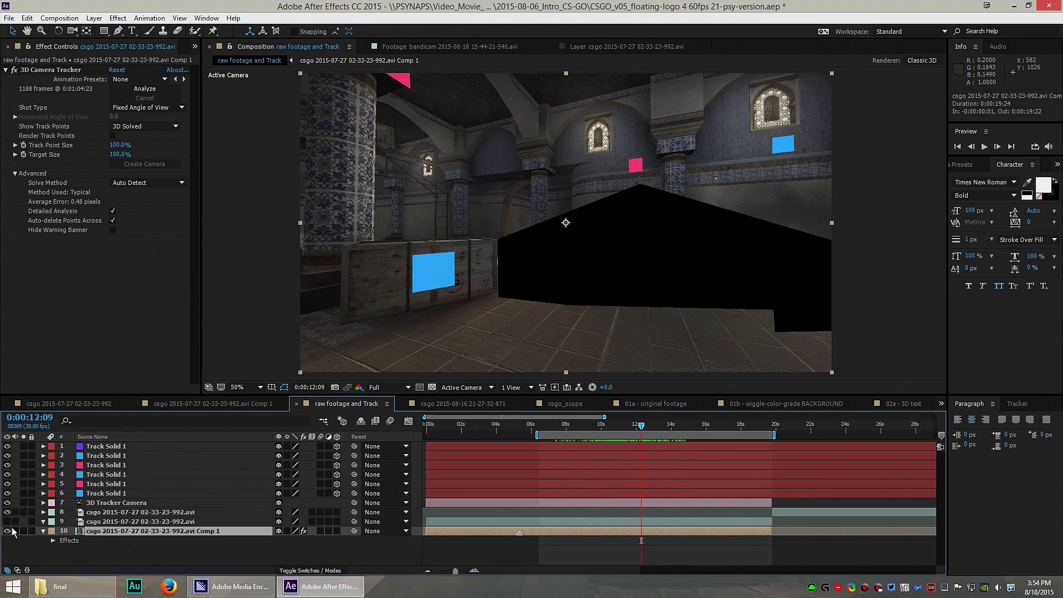
pyautogui.click(75, 69)
pyautogui.moveTo(577, 428); pyautogui.dragTo(615, 427)
pyautogui.click(596, 425)
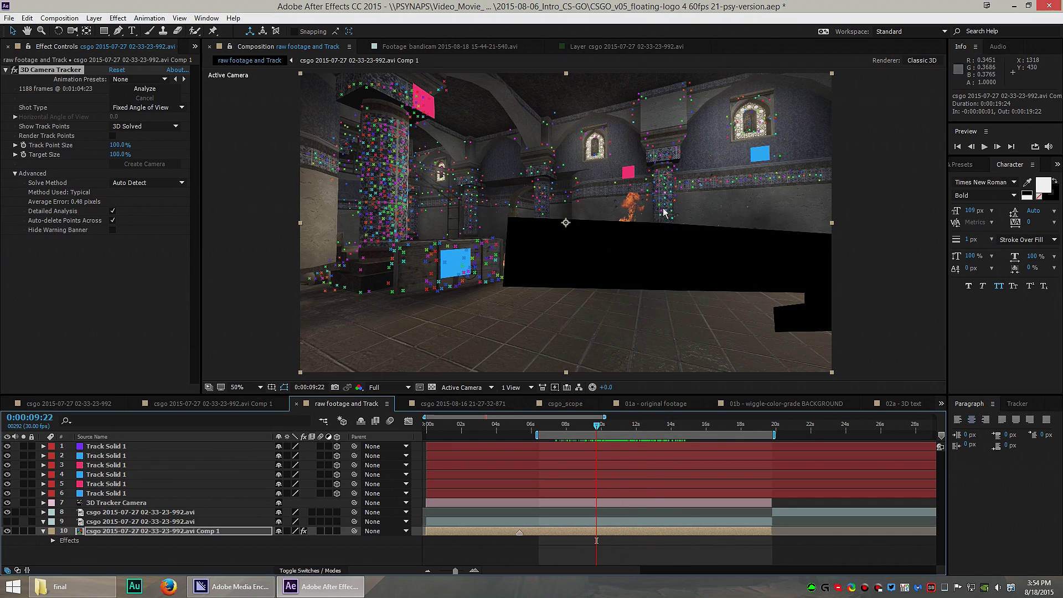
pyautogui.moveTo(598, 429); pyautogui.dragTo(641, 425)
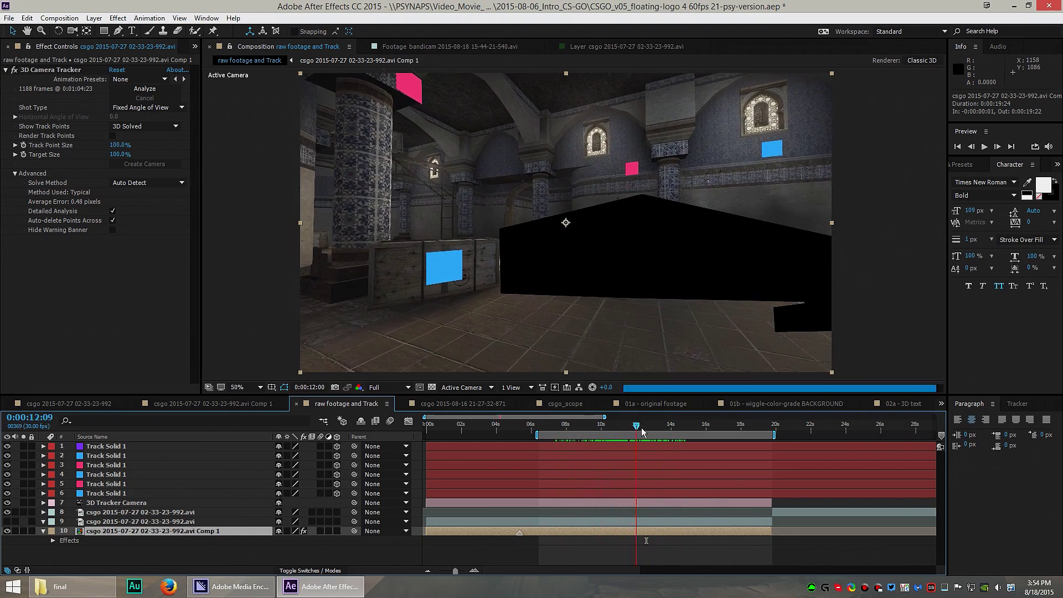
# Examine the tracker points around the masked-out fire and weapon areas at different moments of the shot.
pyautogui.click(60, 72)
pyautogui.moveTo(641, 425); pyautogui.dragTo(660, 425)
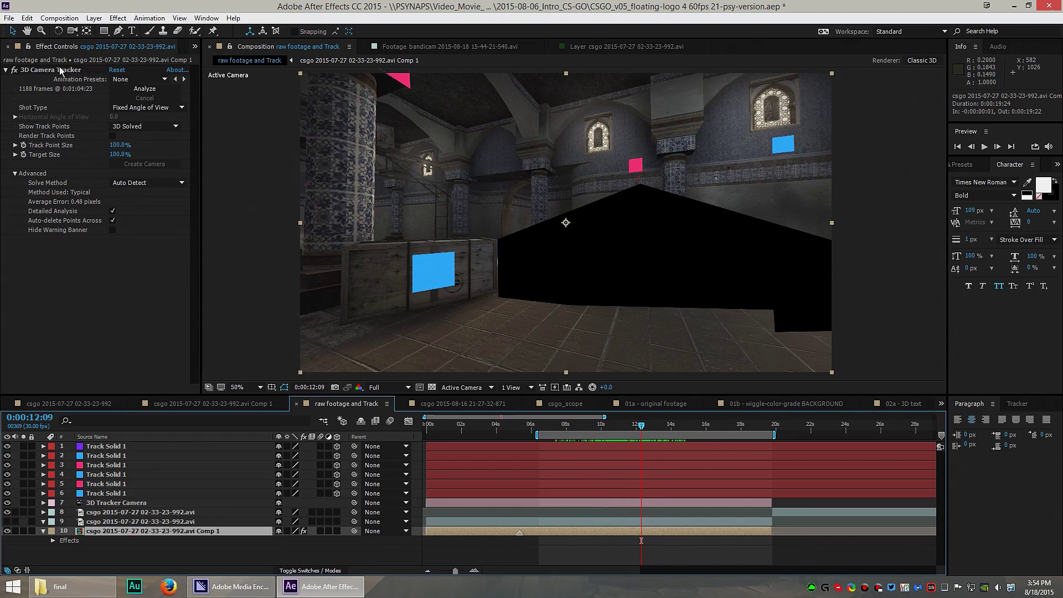
pyautogui.click(60, 71)
pyautogui.moveTo(581, 425)
pyautogui.mouseDown()
pyautogui.moveTo(660, 424)
pyautogui.moveTo(597, 425)
pyautogui.mouseUp()
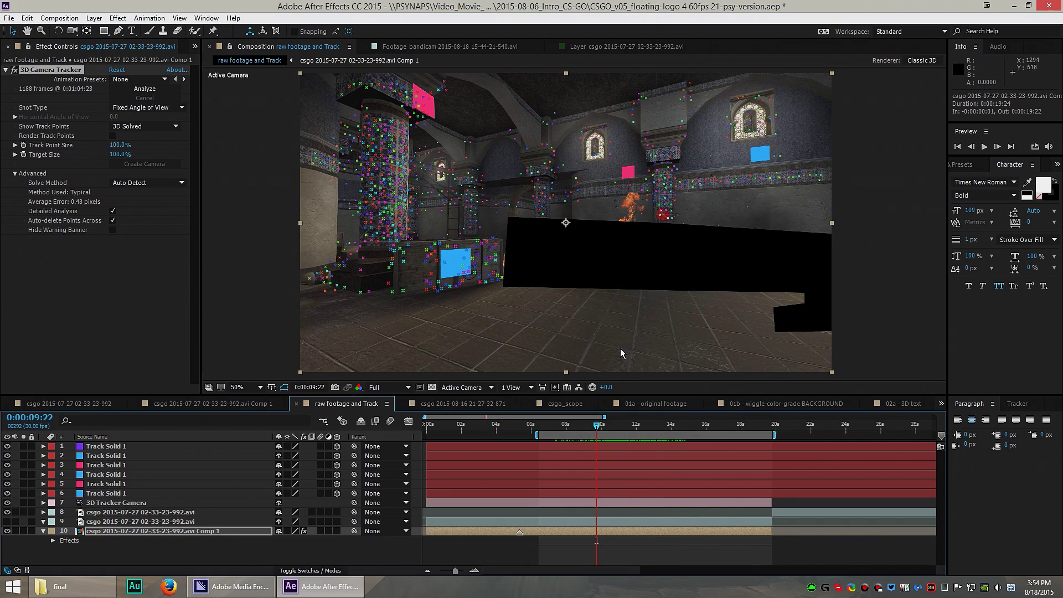
pyautogui.press('space')
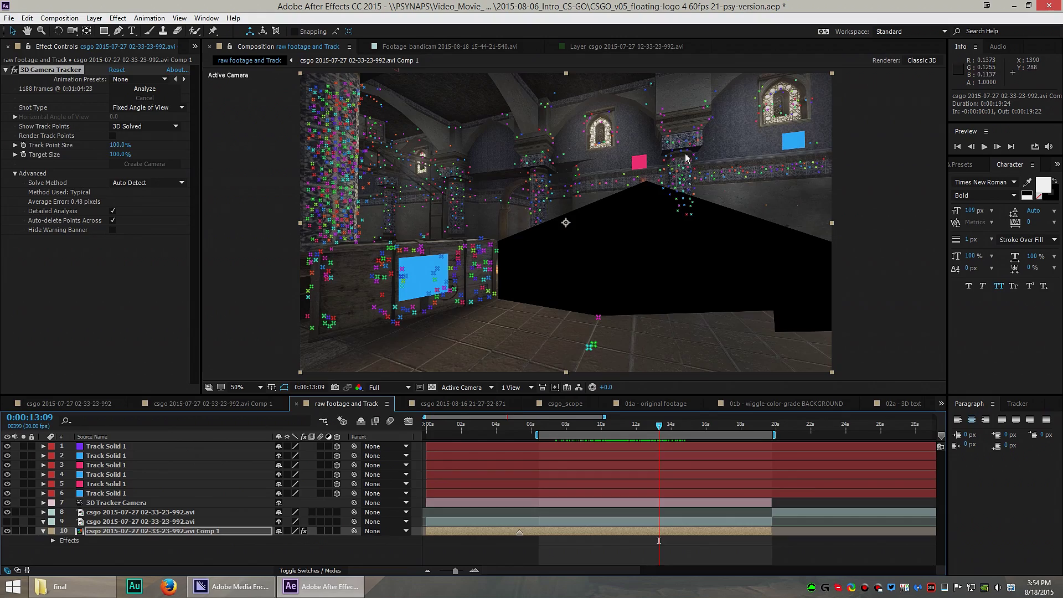
# Open the nested Comp 1 to inspect the animated path of Mask 1, and return to the raw footage and Track composition.
pyautogui.doubleClick(608, 532)
pyautogui.moveTo(748, 427); pyautogui.dragTo(806, 431)
pyautogui.click(767, 445)
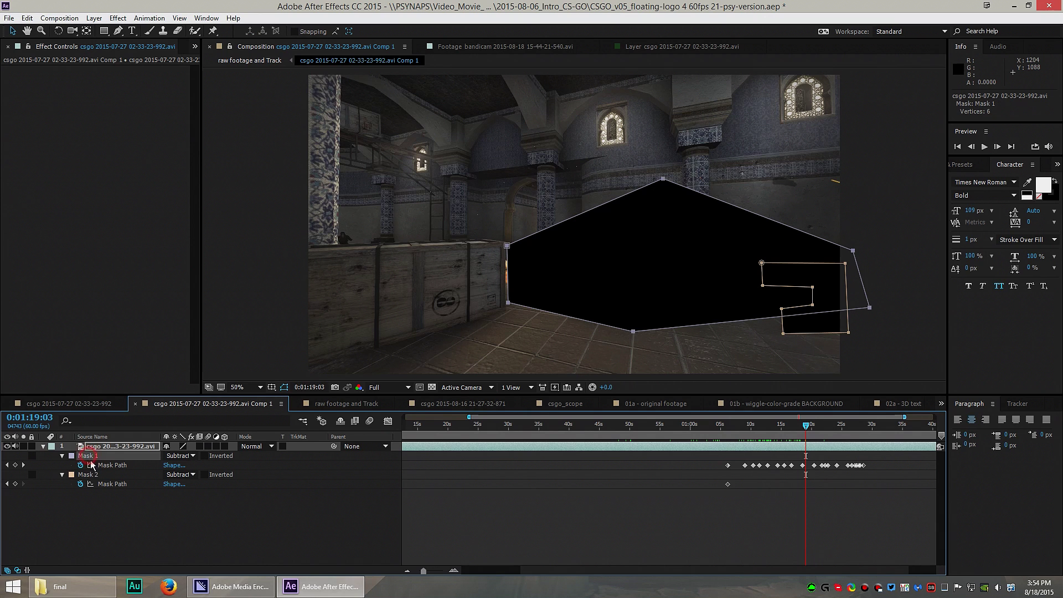
pyautogui.moveTo(808, 428)
pyautogui.mouseDown()
pyautogui.moveTo(825, 429)
pyautogui.moveTo(808, 434)
pyautogui.mouseUp()
pyautogui.click(333, 409)
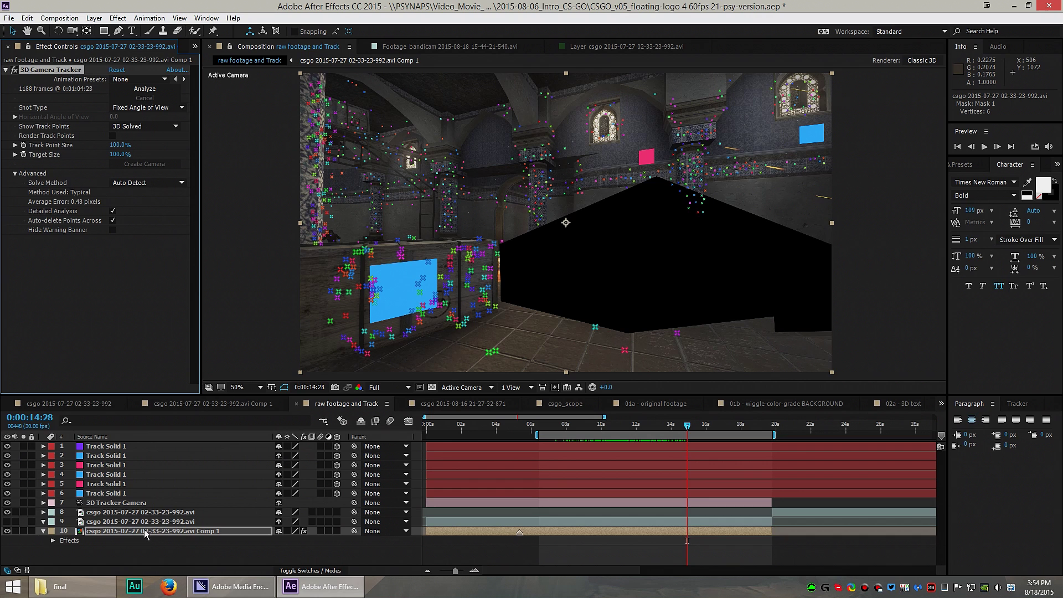
# Select the 3D Camera Tracker on the Comp 1 layer again and check its points at another frame.
pyautogui.click(587, 535)
pyautogui.click(42, 71)
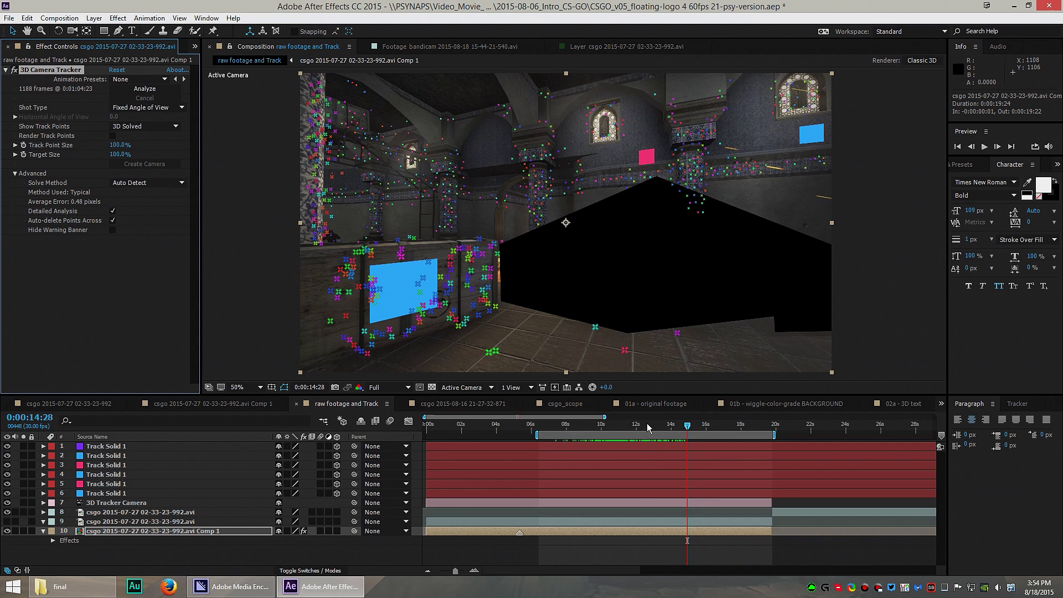
pyautogui.moveTo(644, 425)
pyautogui.mouseDown()
pyautogui.moveTo(612, 423)
pyautogui.moveTo(656, 425)
pyautogui.mouseUp()
pyautogui.click(463, 403)
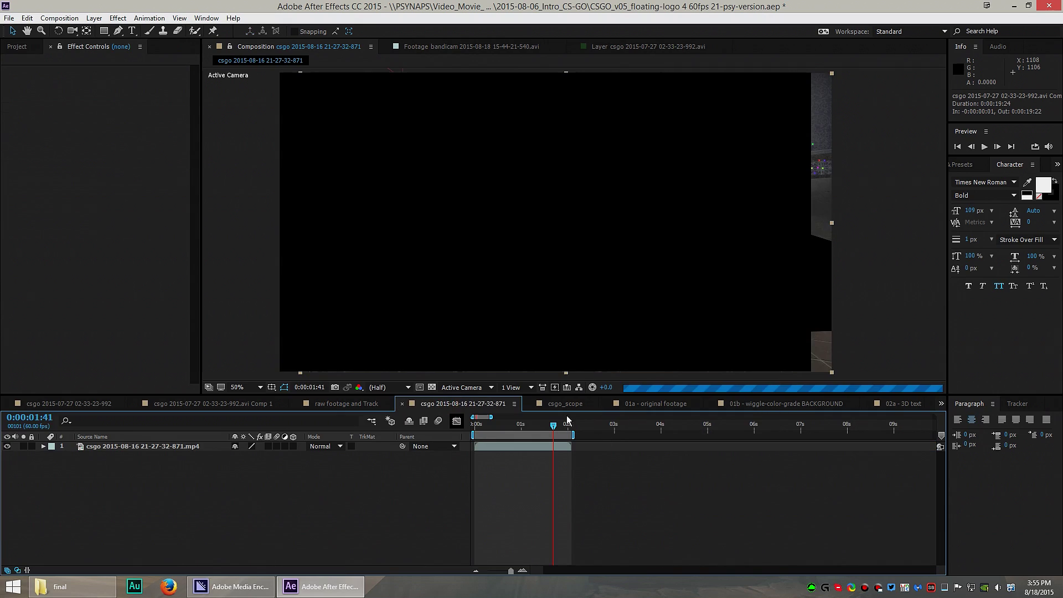
pyautogui.moveTo(564, 431); pyautogui.dragTo(519, 423)
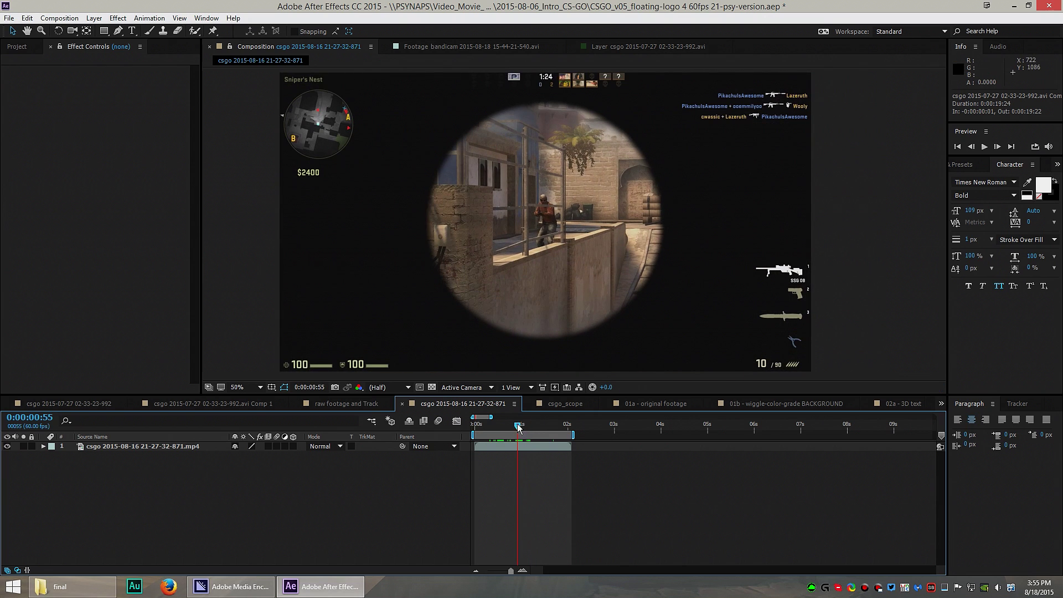
pyautogui.click(520, 426)
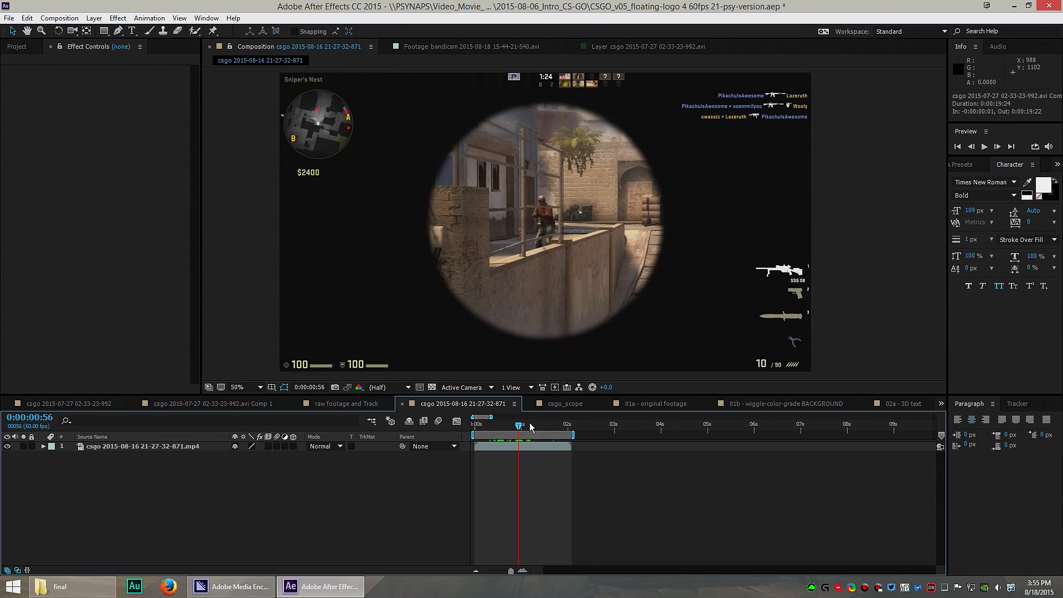
pyautogui.moveTo(515, 427); pyautogui.dragTo(518, 432)
# Feather Mask 1 of Black Solid 1 in csgo_scope by 47 pixels and compare the edge with the gameplay scope clip.
pyautogui.click(574, 404)
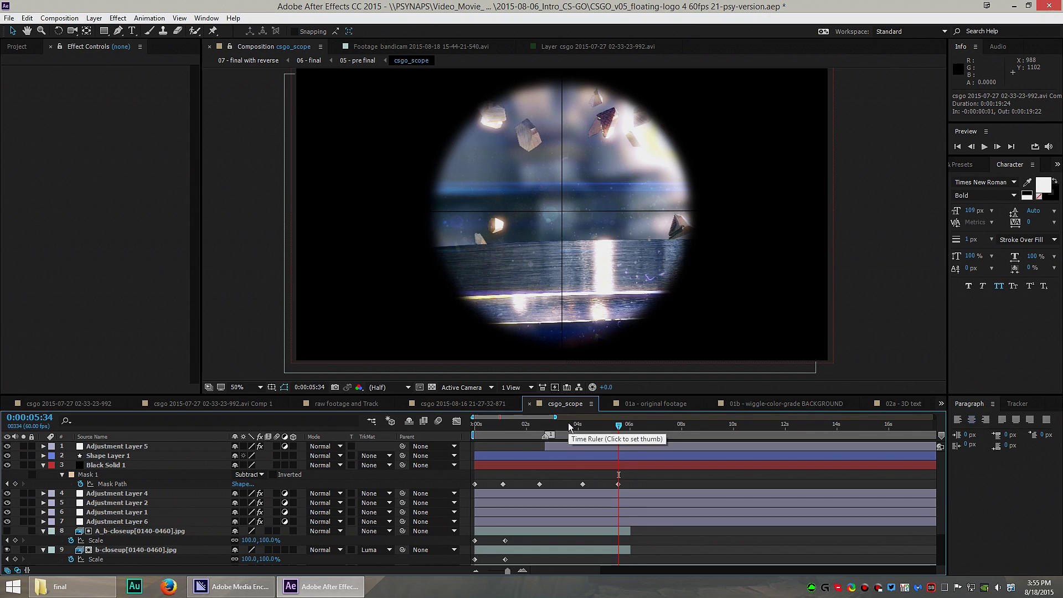
pyautogui.click(562, 464)
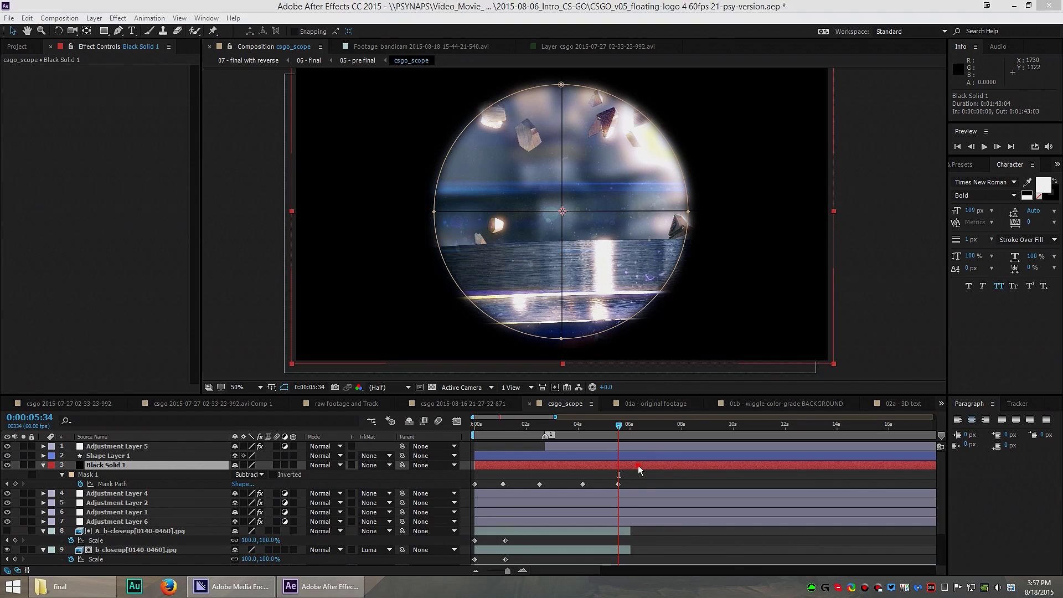
pyautogui.moveTo(104, 31); pyautogui.dragTo(130, 59)
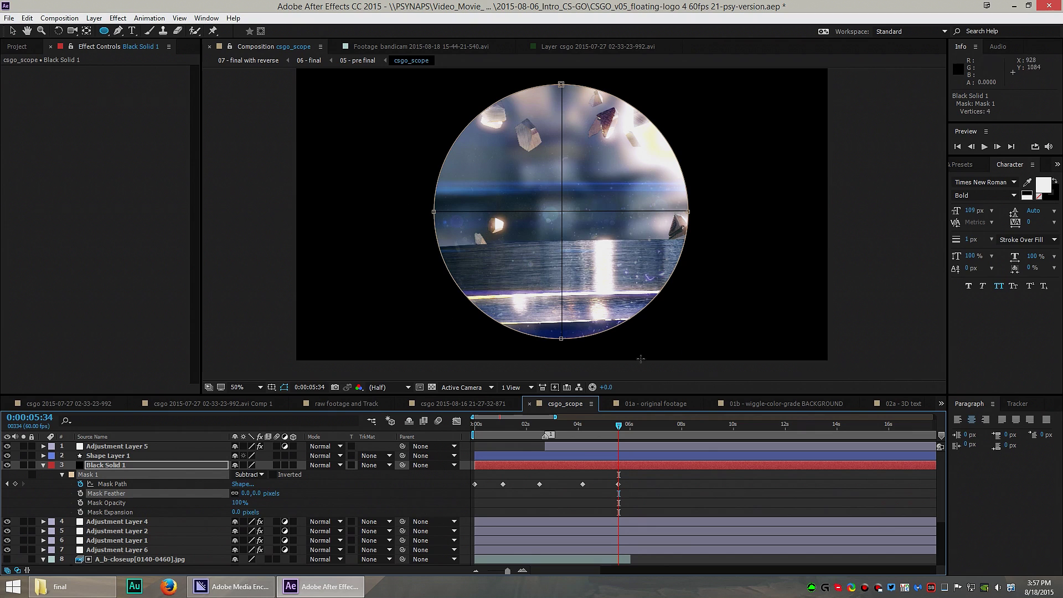
pyautogui.moveTo(259, 493); pyautogui.dragTo(285, 497)
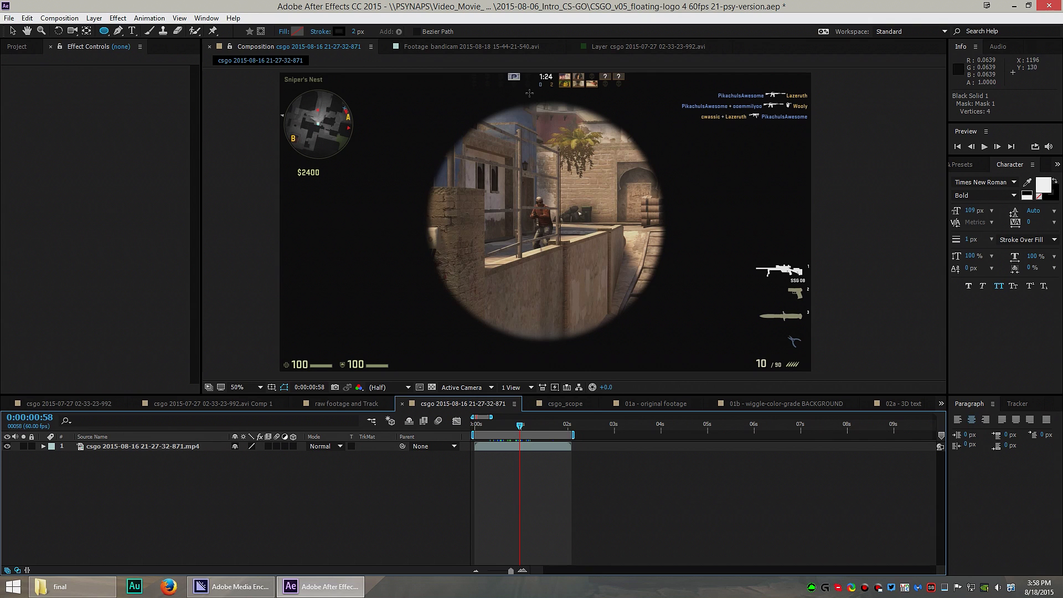
pyautogui.moveTo(520, 426)
pyautogui.mouseDown()
pyautogui.moveTo(510, 427)
pyautogui.moveTo(535, 428)
pyautogui.moveTo(510, 430)
pyautogui.mouseUp()
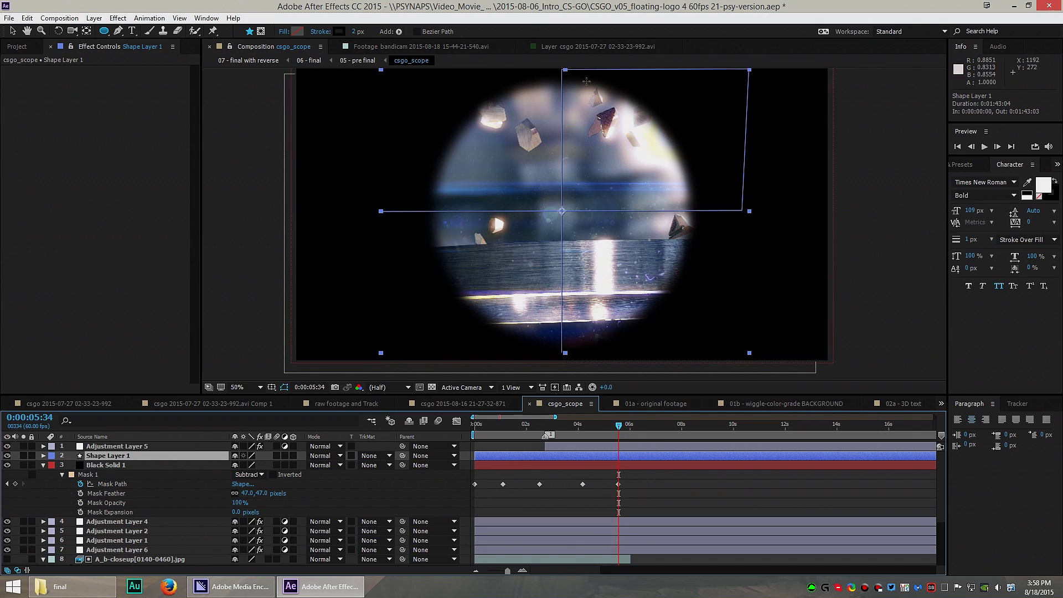
# Undo the latest changes in csgo_scope and set the mask feather of Black Solid 1 to 45 pixels.
pyautogui.click(911, 290)
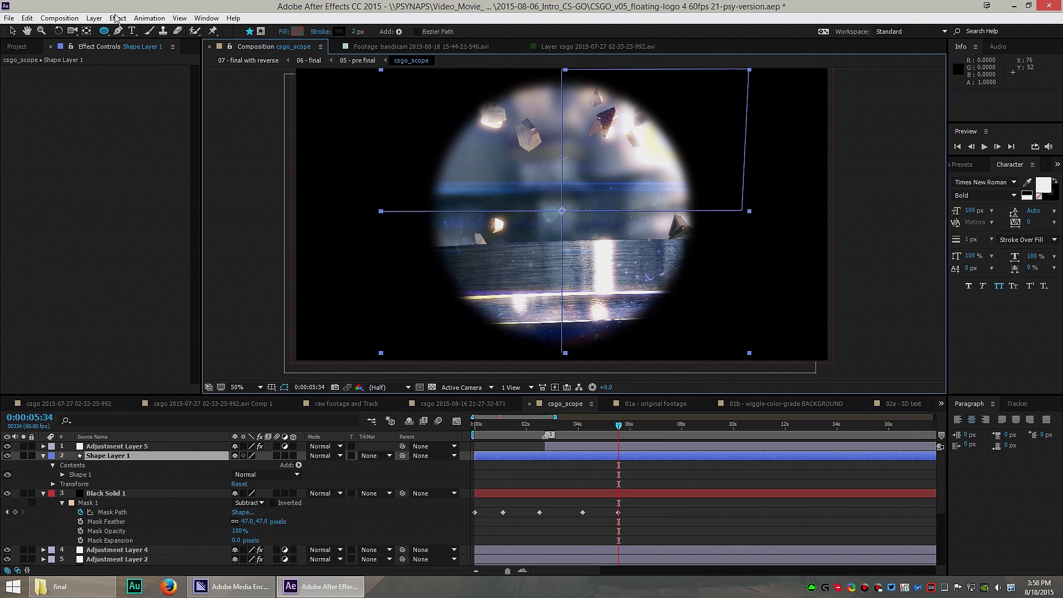
pyautogui.hotkey('ctrl', 'z')
pyautogui.click(12, 31)
pyautogui.hotkey('ctrl', 'z')
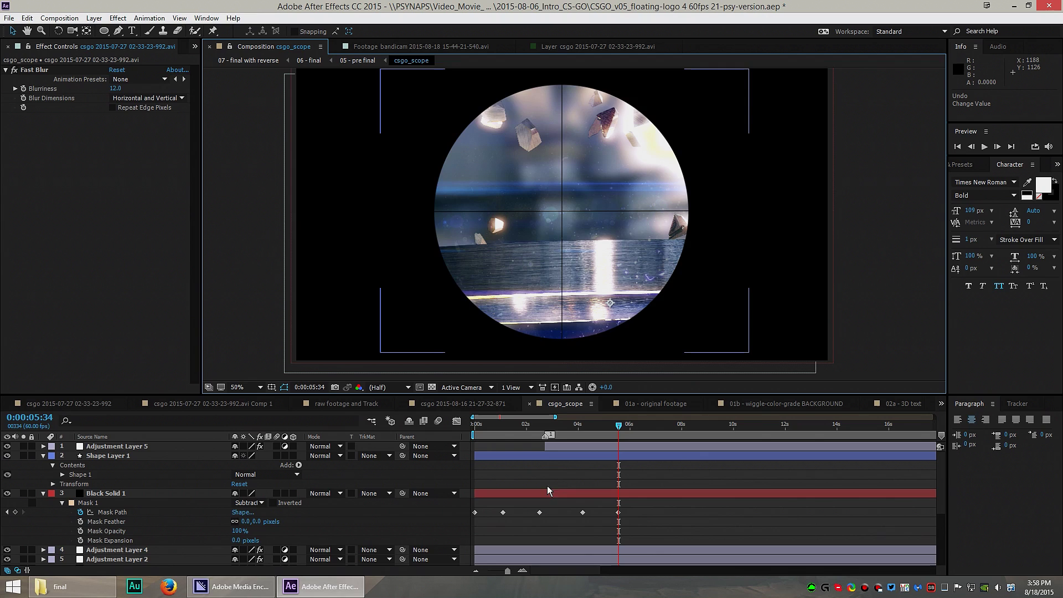
pyautogui.click(266, 253)
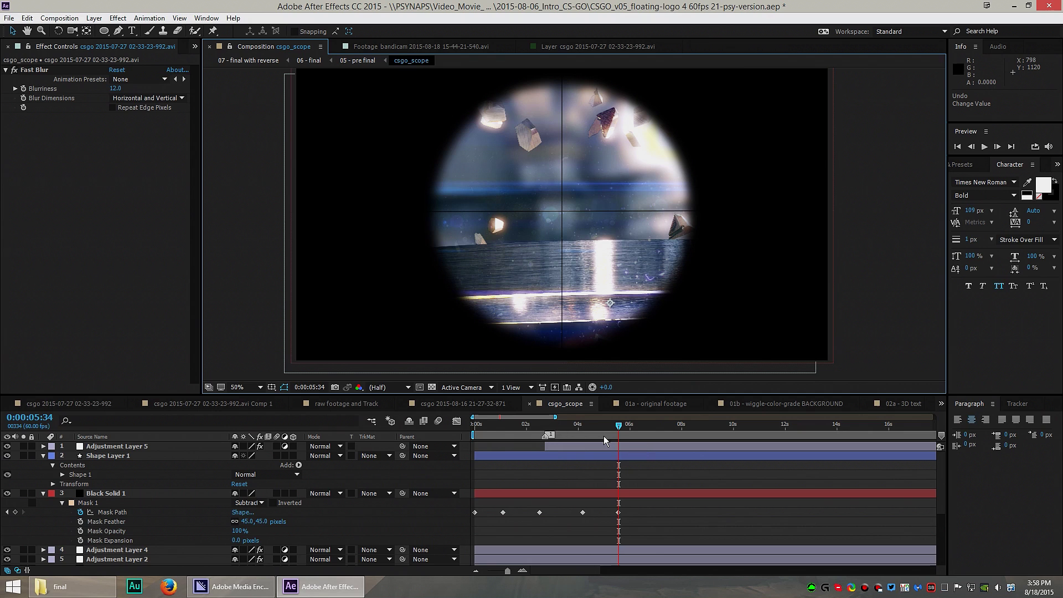
# Scrub csgo_scope back to 0:00:02:17 to view the scope over the close-up of the logo.
pyautogui.click(512, 426)
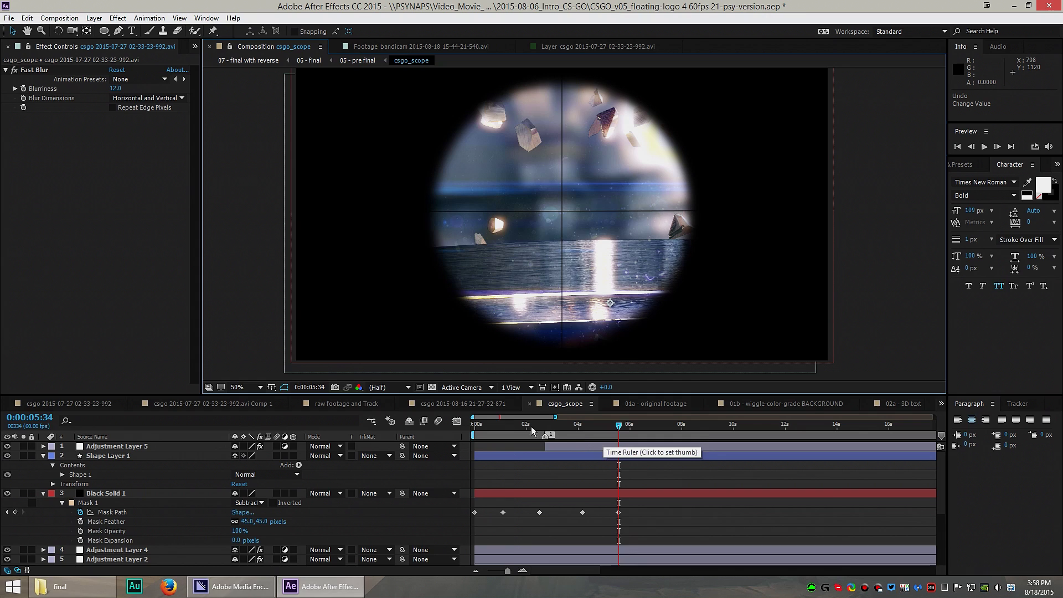
pyautogui.click(512, 425)
pyautogui.moveTo(513, 426); pyautogui.dragTo(562, 423)
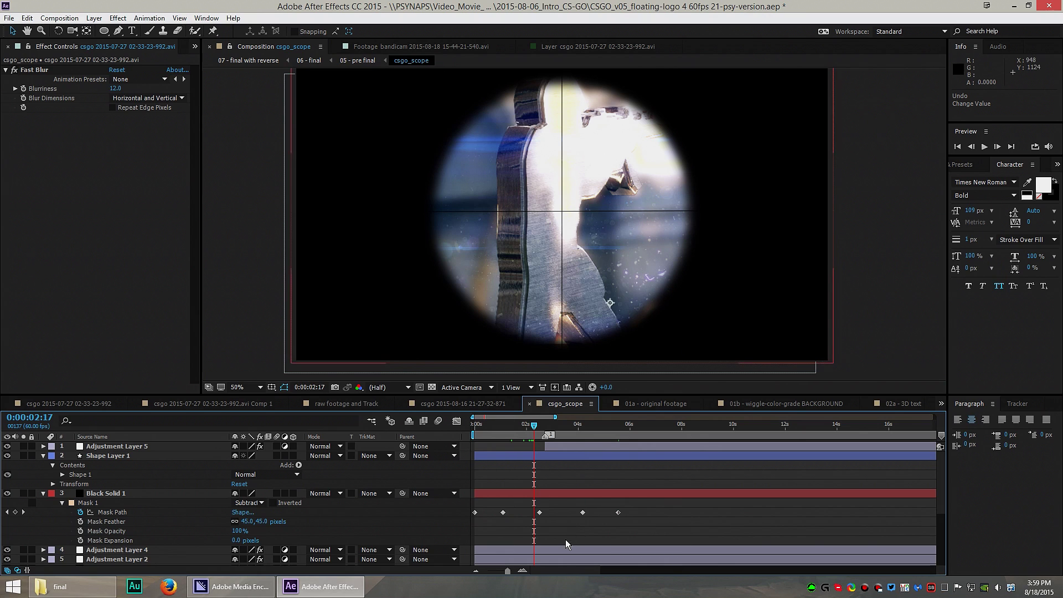
pyautogui.scroll(-5, 566, 539)
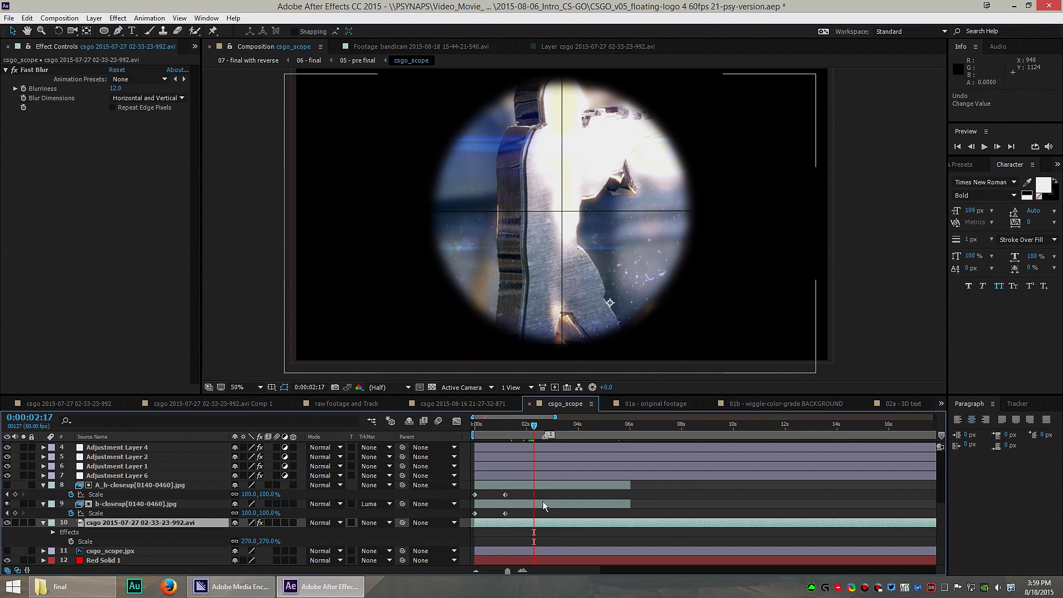
pyautogui.click(543, 503)
pyautogui.click(6, 504)
pyautogui.click(540, 552)
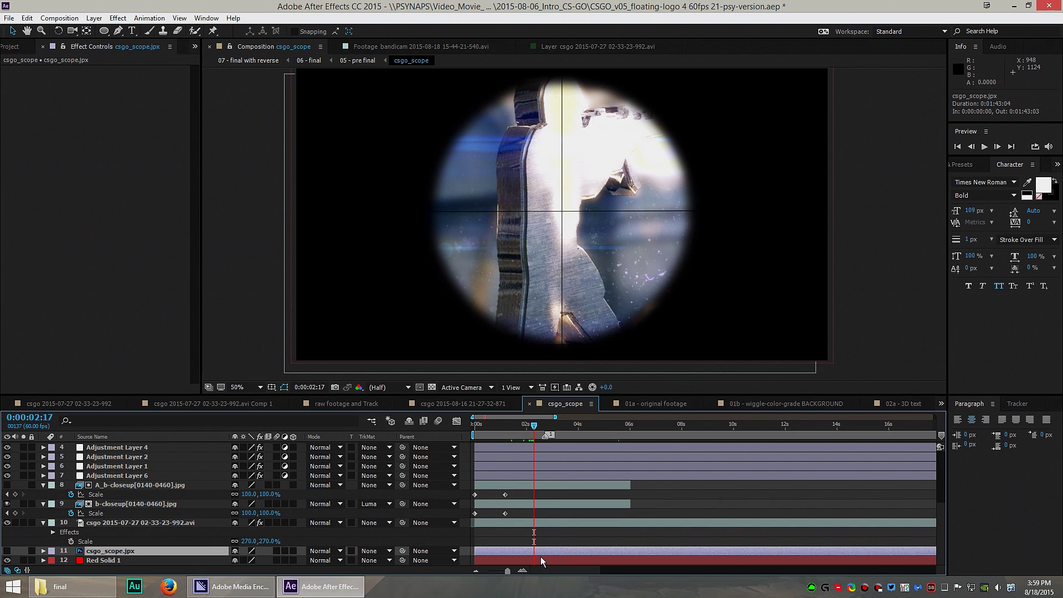
pyautogui.doubleClick(140, 523)
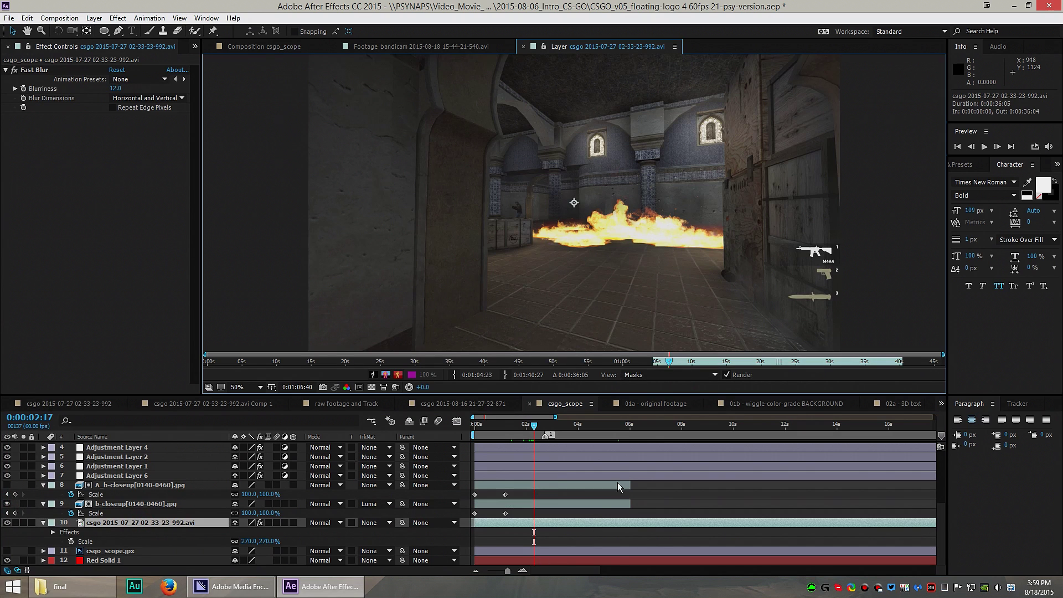
pyautogui.click(261, 49)
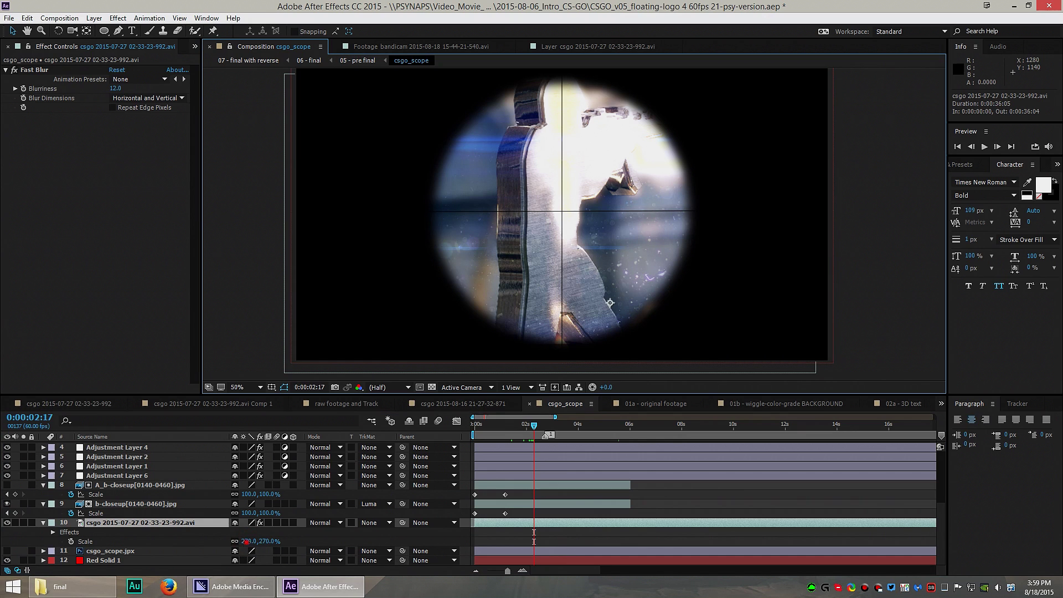
pyautogui.moveTo(246, 541); pyautogui.dragTo(245, 542)
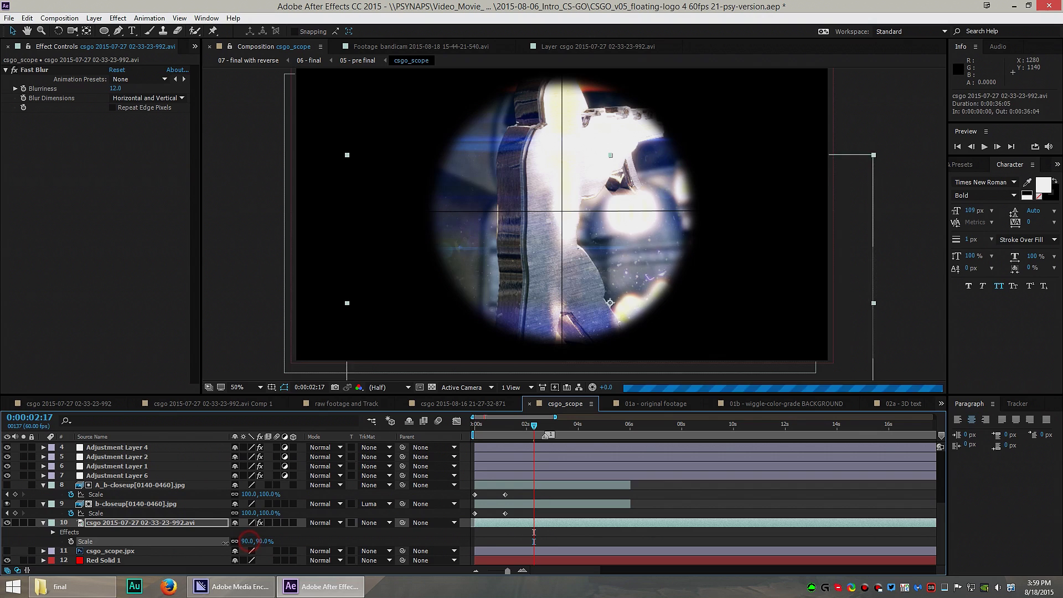
pyautogui.hotkey('ctrl', 'z')
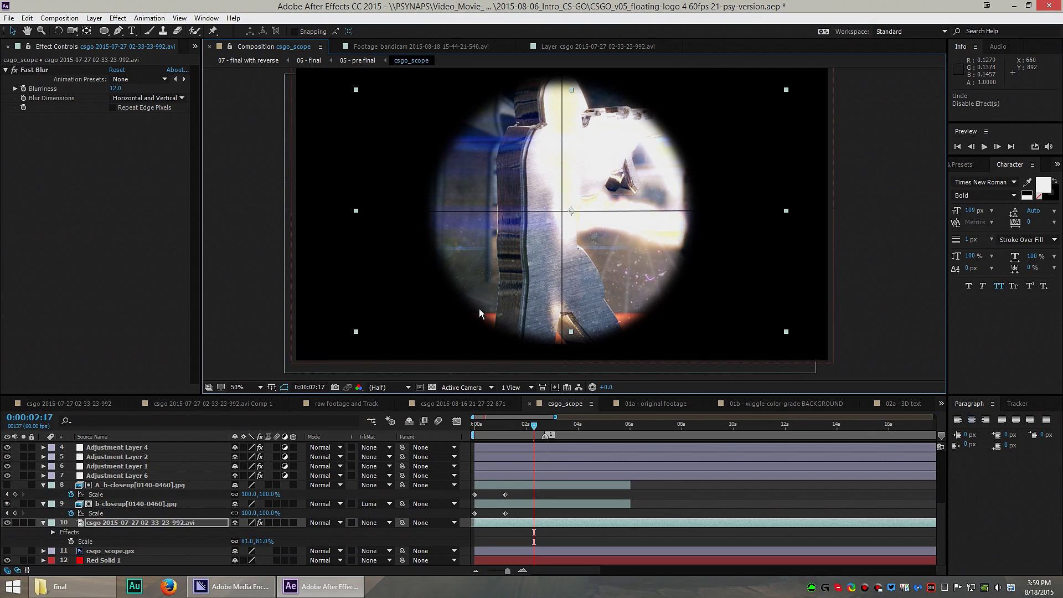
pyautogui.hotkey('ctrl', 'shift', 'z')
pyautogui.hotkey('ctrl', 'z')
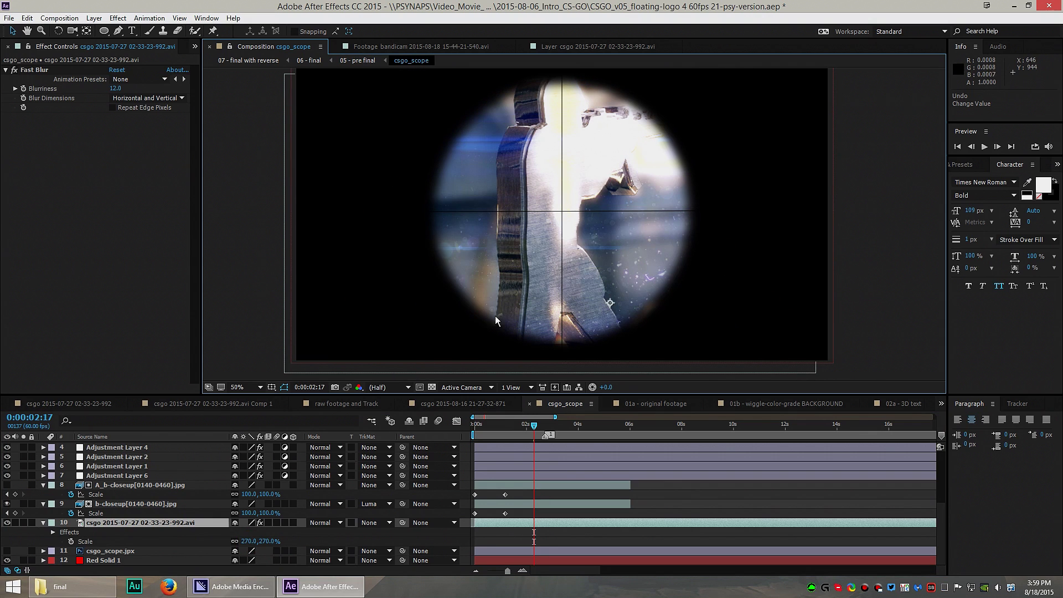
pyautogui.hotkey('ctrl', 'shift', 'z')
pyautogui.hotkey('ctrl', 'z')
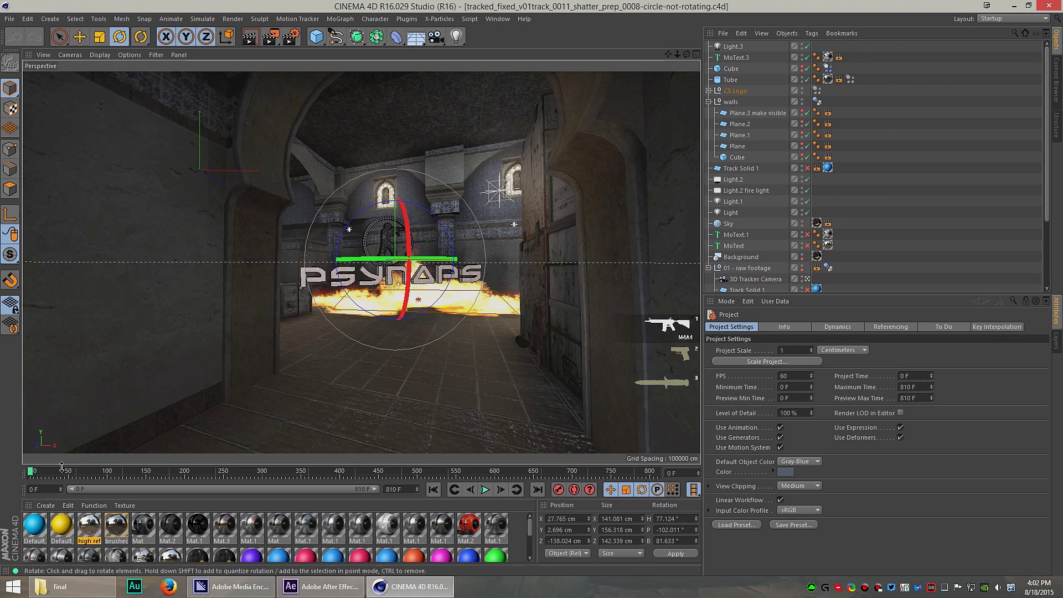
# Switch to CINEMA 4D and check the camera track by temporarily displaying the upper Track Solid 1 planes under 01 - raw footage near frame 259.
pyautogui.moveTo(86, 475); pyautogui.dragTo(31, 469)
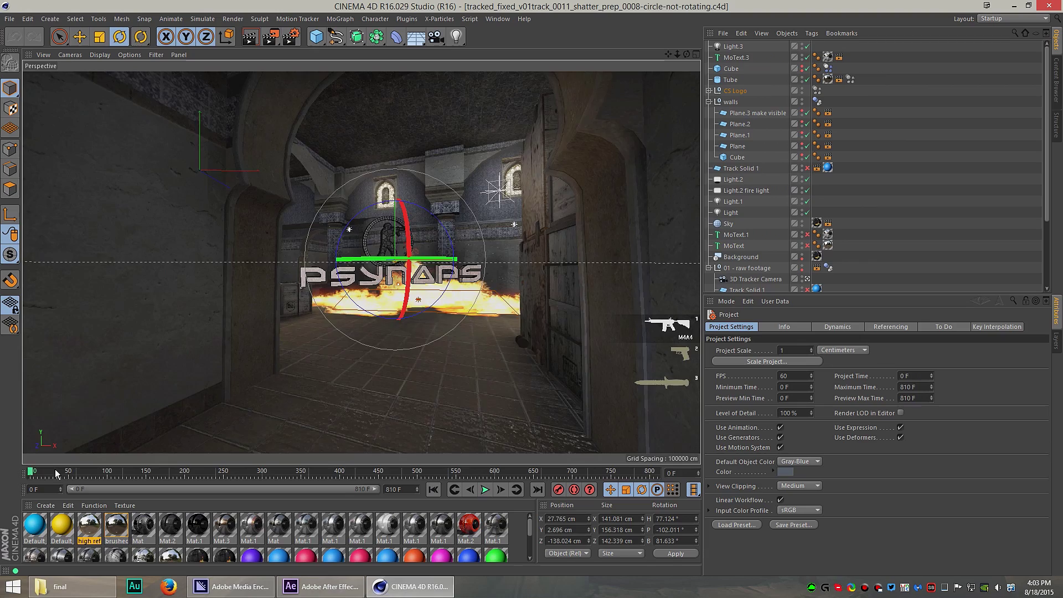
pyautogui.moveTo(55, 474); pyautogui.dragTo(155, 474)
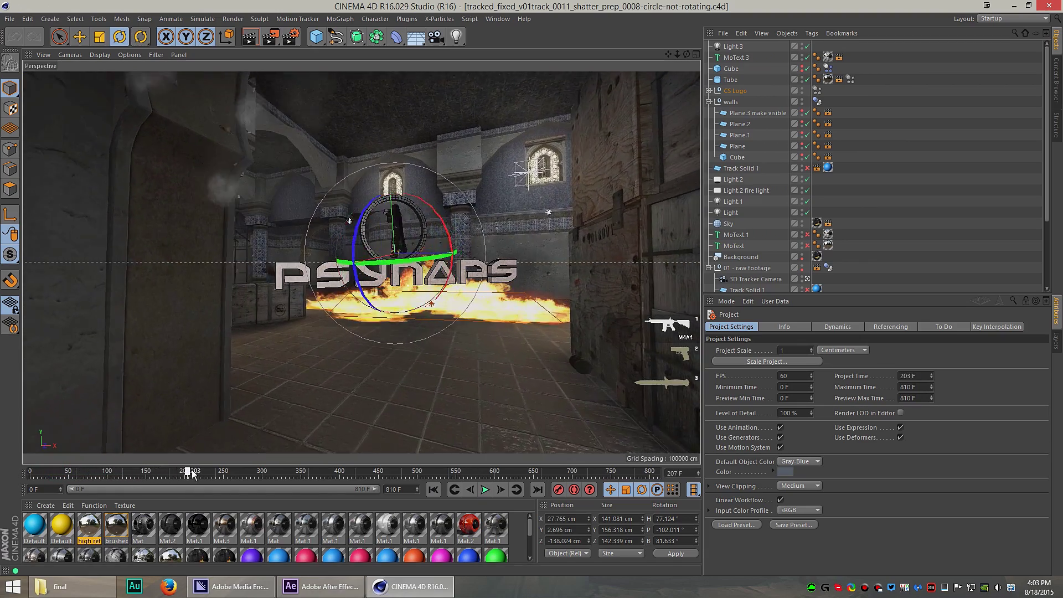
pyautogui.scroll(-3, 892, 181)
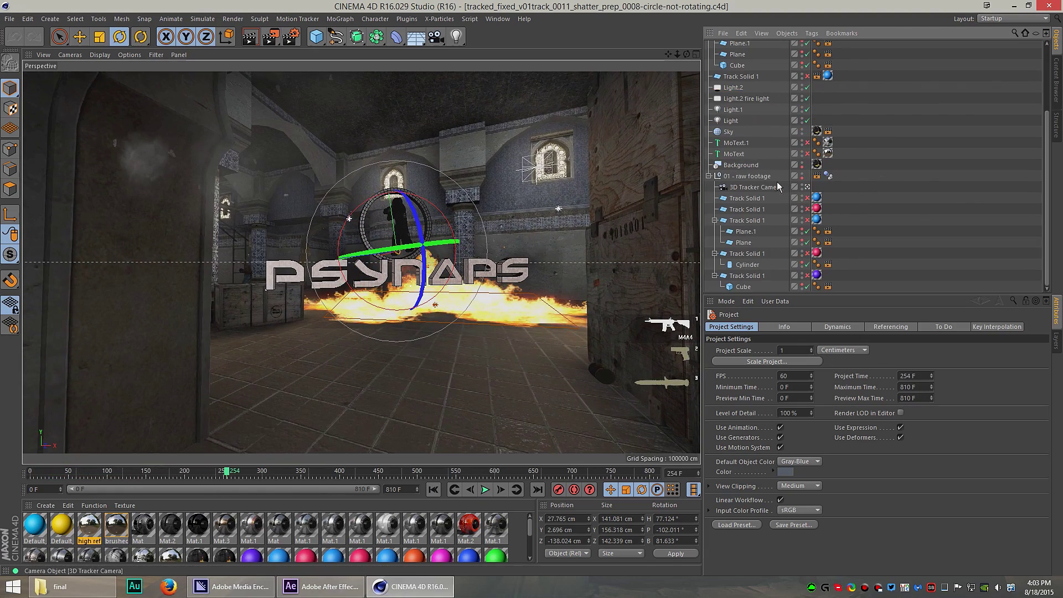
pyautogui.click(808, 197)
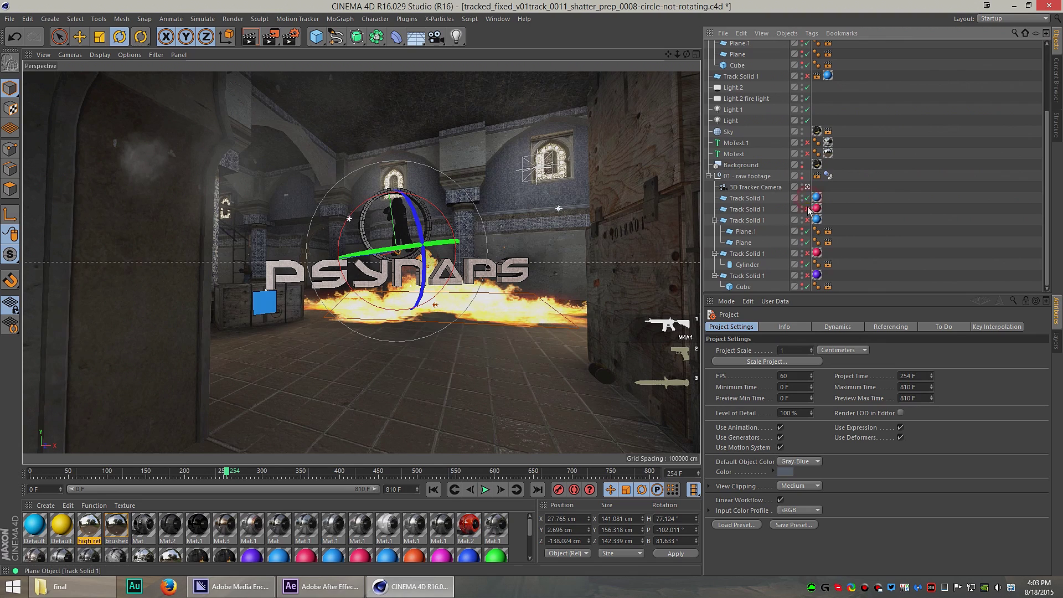
pyautogui.click(221, 473)
pyautogui.moveTo(219, 474)
pyautogui.mouseDown()
pyautogui.moveTo(259, 472)
pyautogui.moveTo(231, 472)
pyautogui.mouseUp()
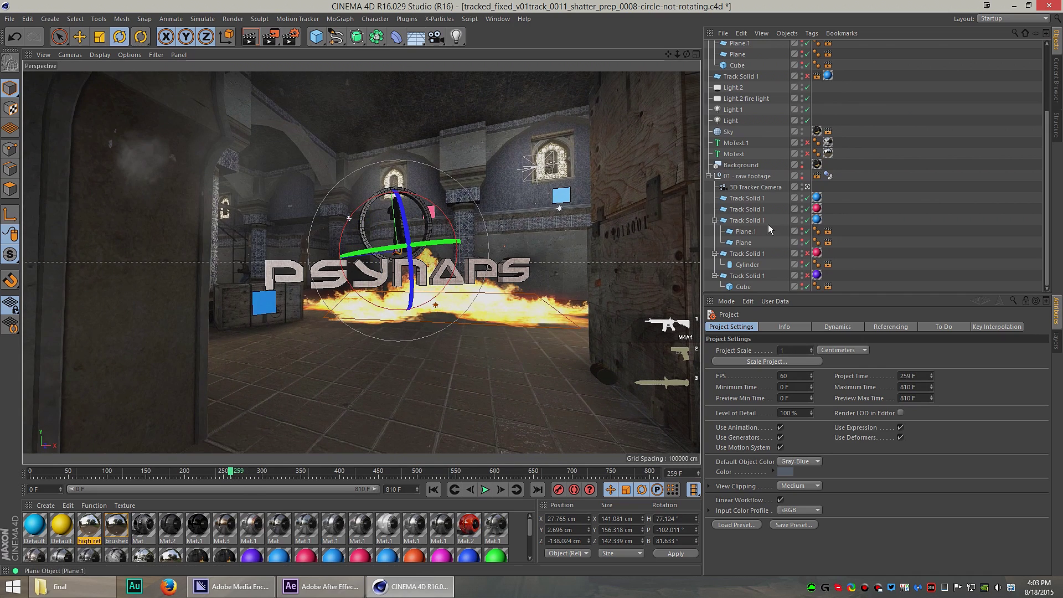
pyautogui.moveTo(808, 199); pyautogui.dragTo(807, 221)
# Play the logo shatter animation from about frame 280, return to about frame 291, and look through the installed plugins.
pyautogui.click(287, 472)
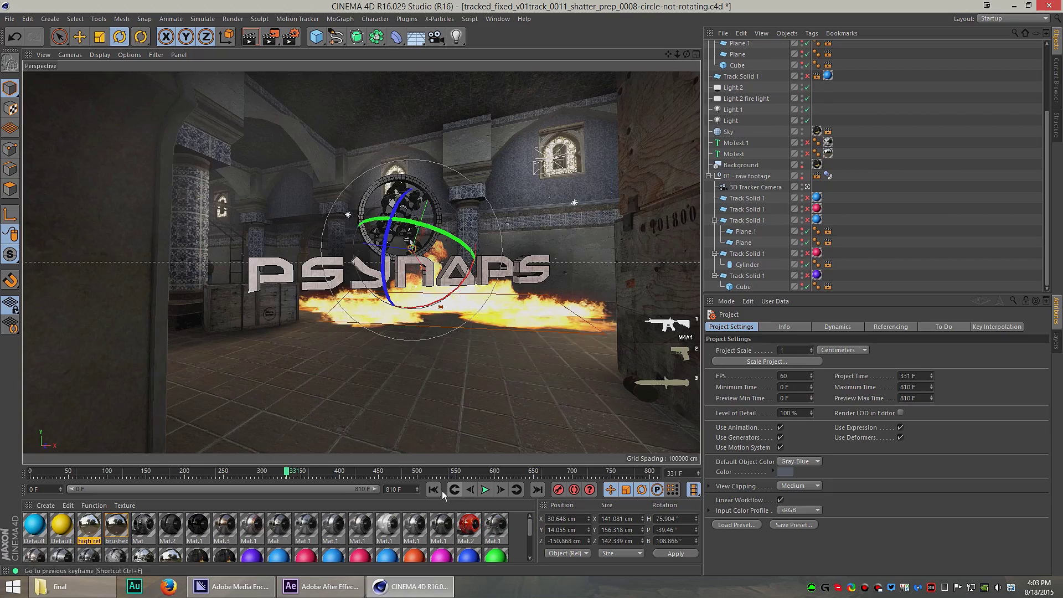
pyautogui.click(433, 490)
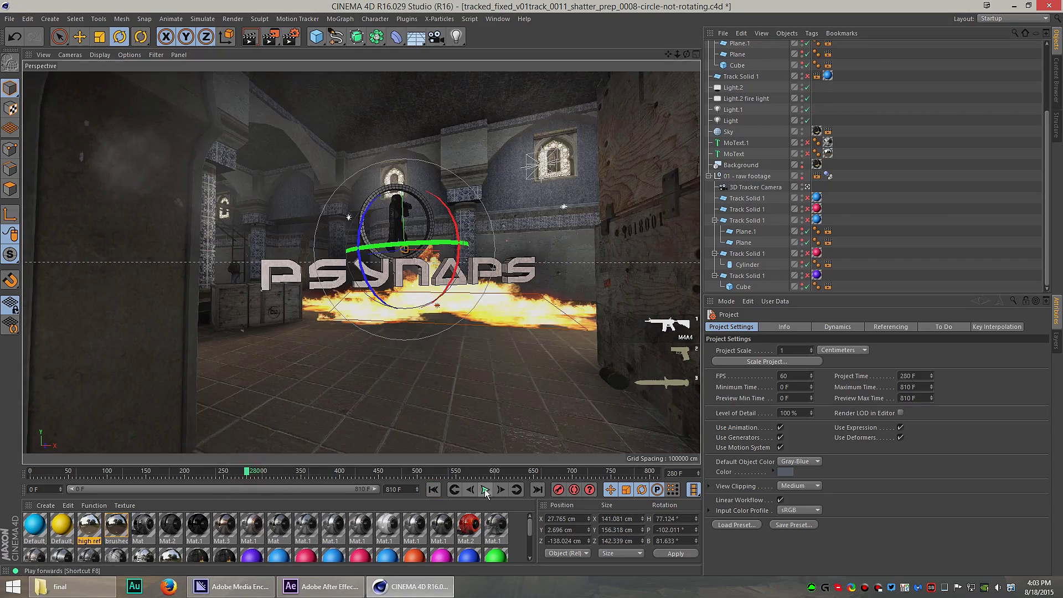
pyautogui.click(486, 490)
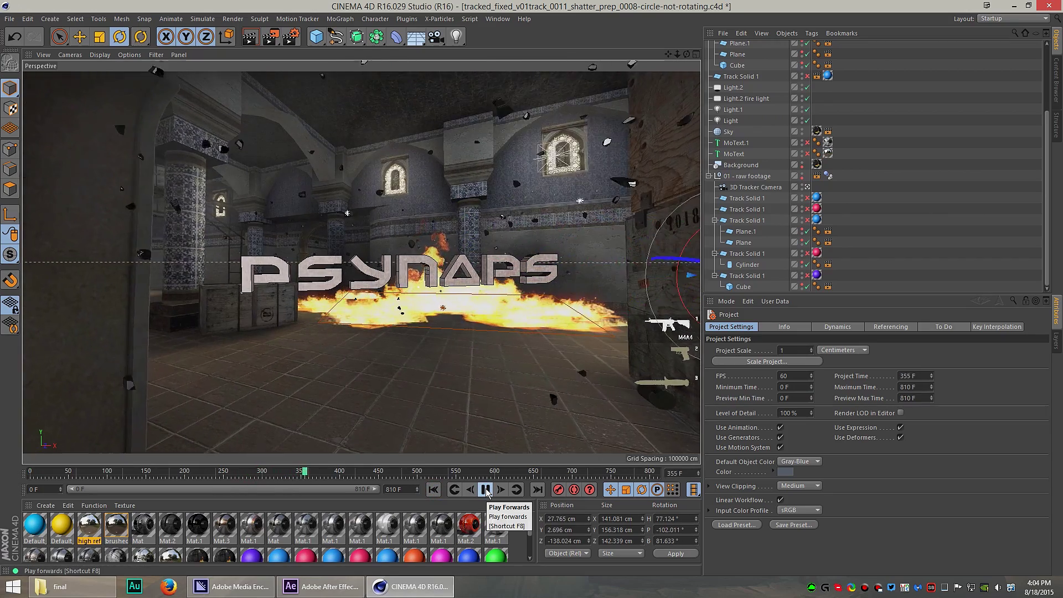
pyautogui.click(485, 490)
pyautogui.click(434, 489)
pyautogui.click(255, 471)
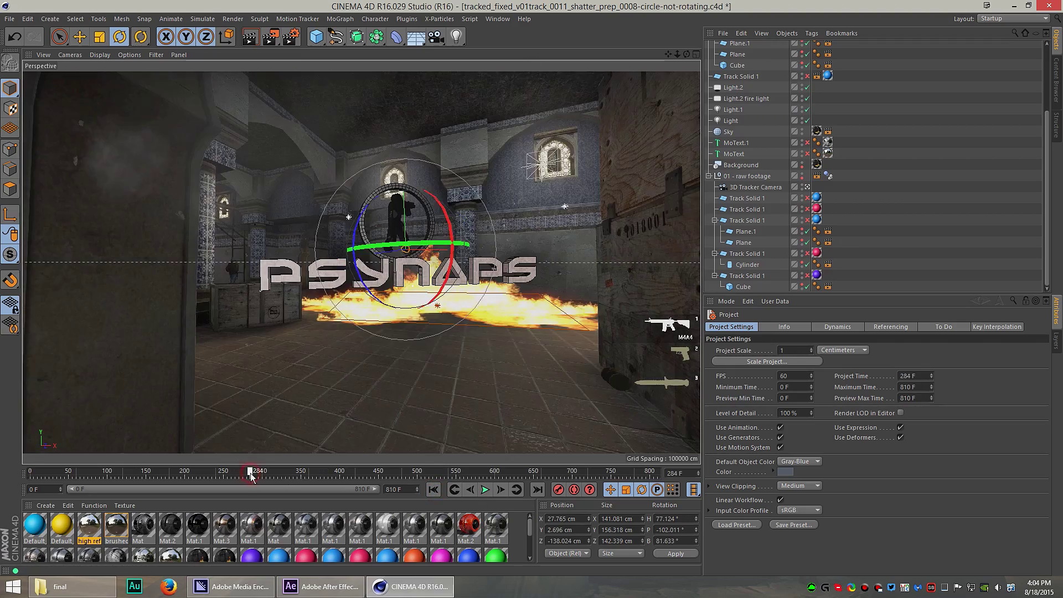
pyautogui.click(469, 18)
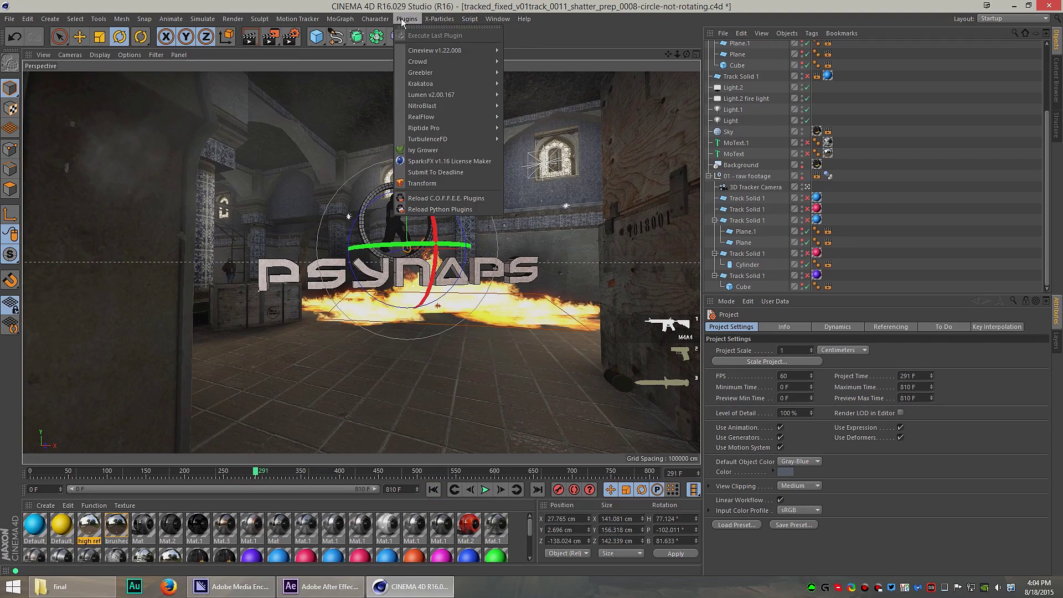
pyautogui.press('Escape')
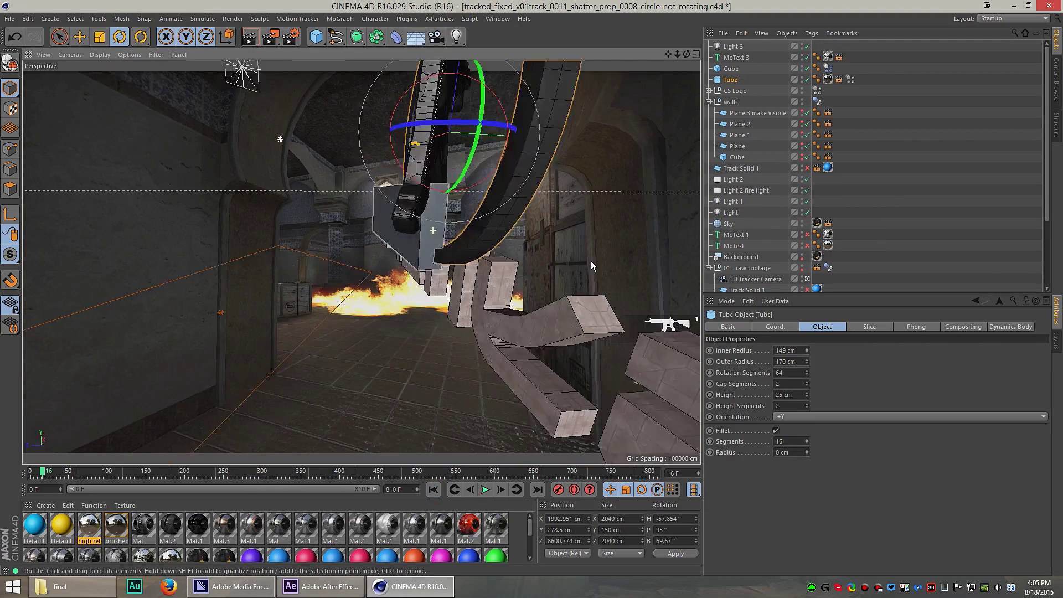
# Open the Dynamics Body tag settings of the Tube ring and go to frame 272.
pyautogui.moveTo(592, 266); pyautogui.dragTo(554, 178)
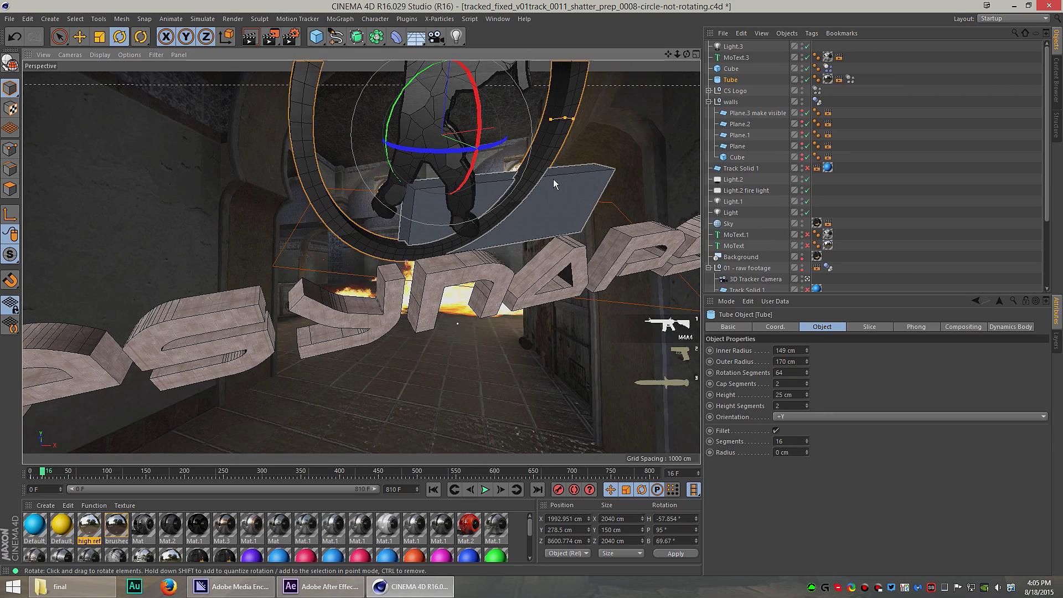
pyautogui.click(850, 79)
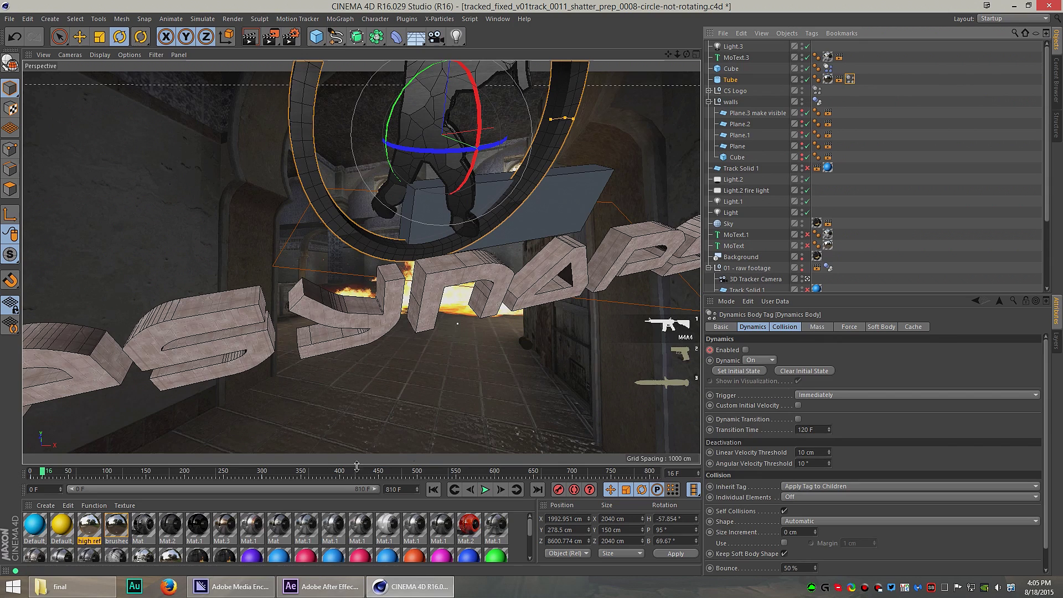
pyautogui.click(246, 474)
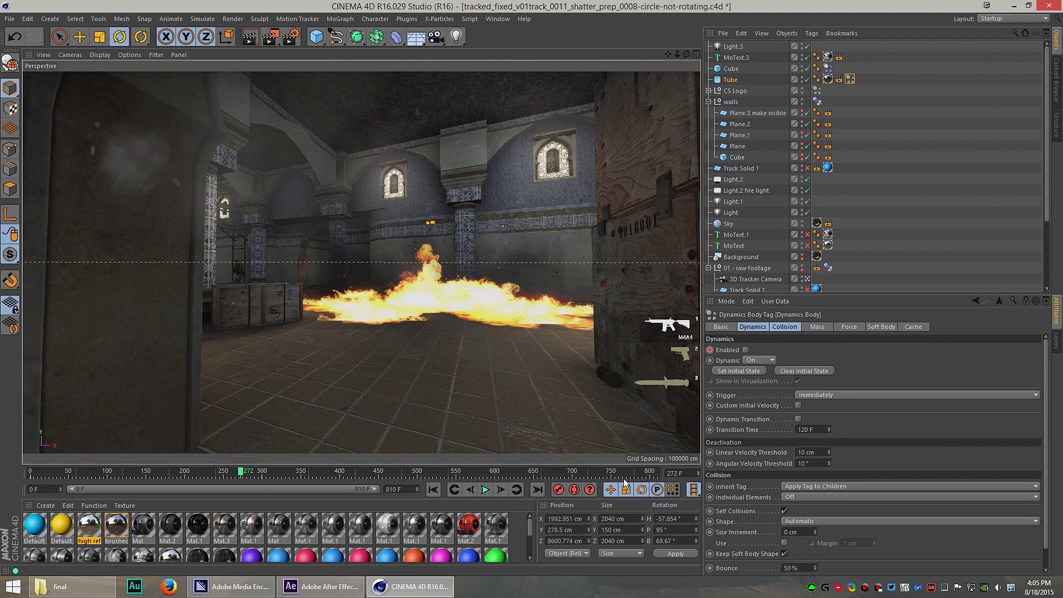
# Play the ring's dynamics simulation to frame 338 and render that frame in the viewport.
pyautogui.click(484, 490)
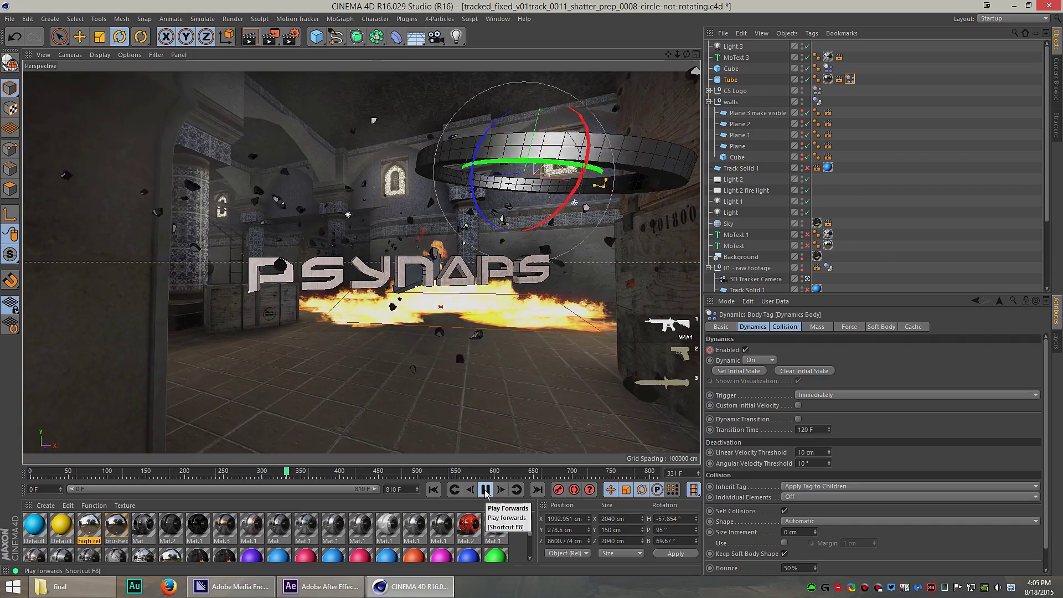
pyautogui.click(485, 491)
pyautogui.click(249, 37)
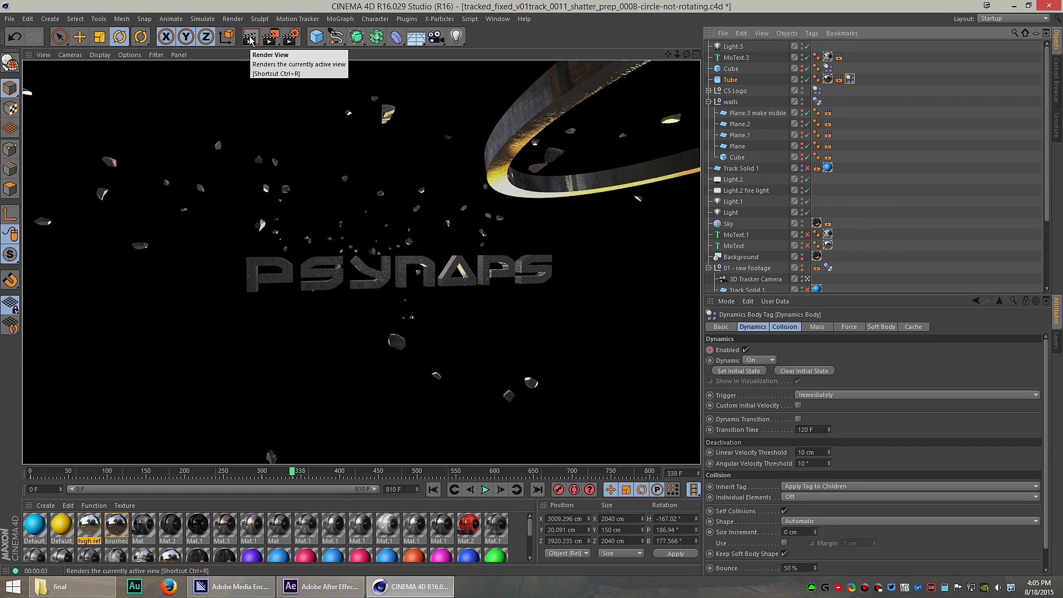
# Switch back to After Effects and scrub through the rendered logo animation in the 02a - 3D text composition.
pyautogui.click(1015, 6)
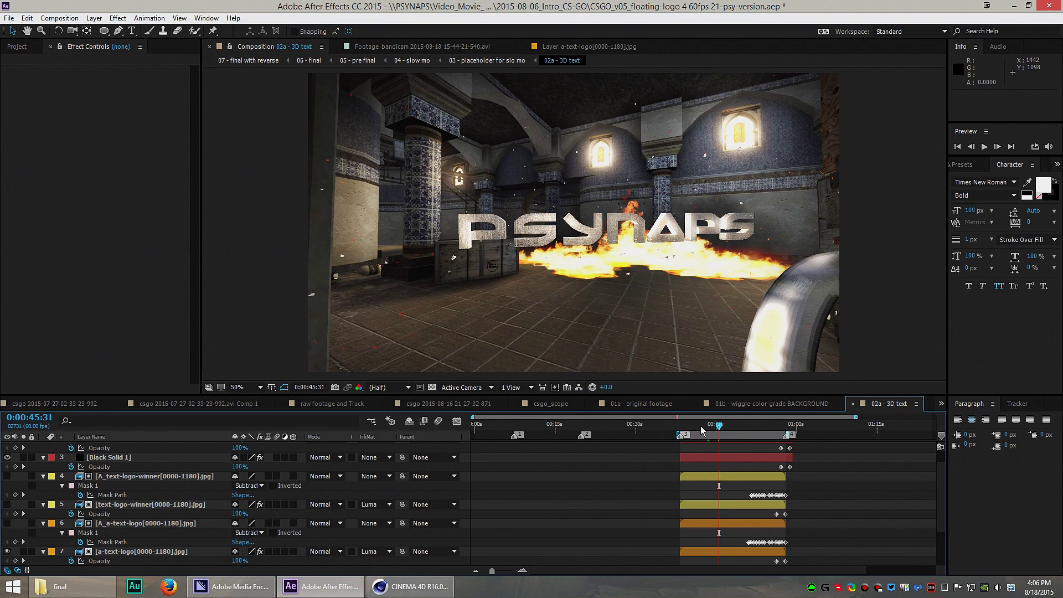
pyautogui.click(729, 428)
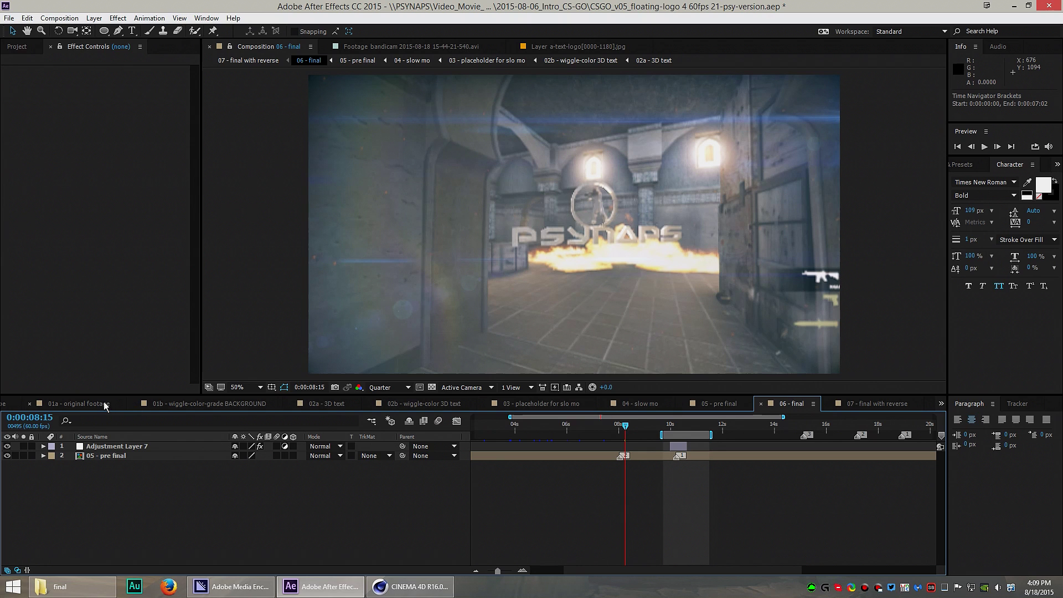
# Open the 07 - final with reverse composition, review its layers and audio waveform, and move to 0:00:11:30.
pyautogui.click(885, 407)
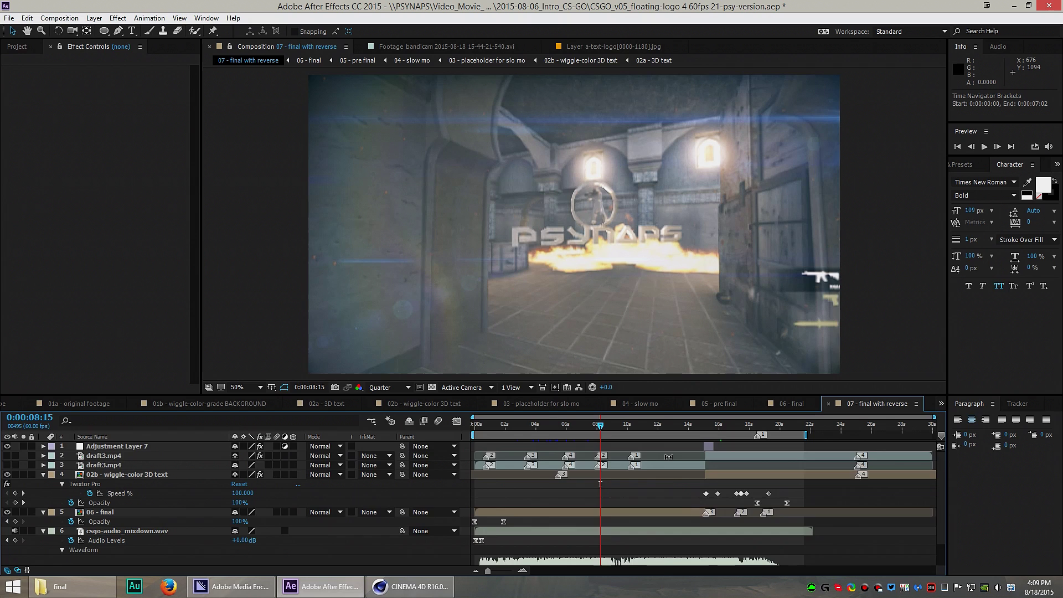
pyautogui.scroll(-2, 665, 487)
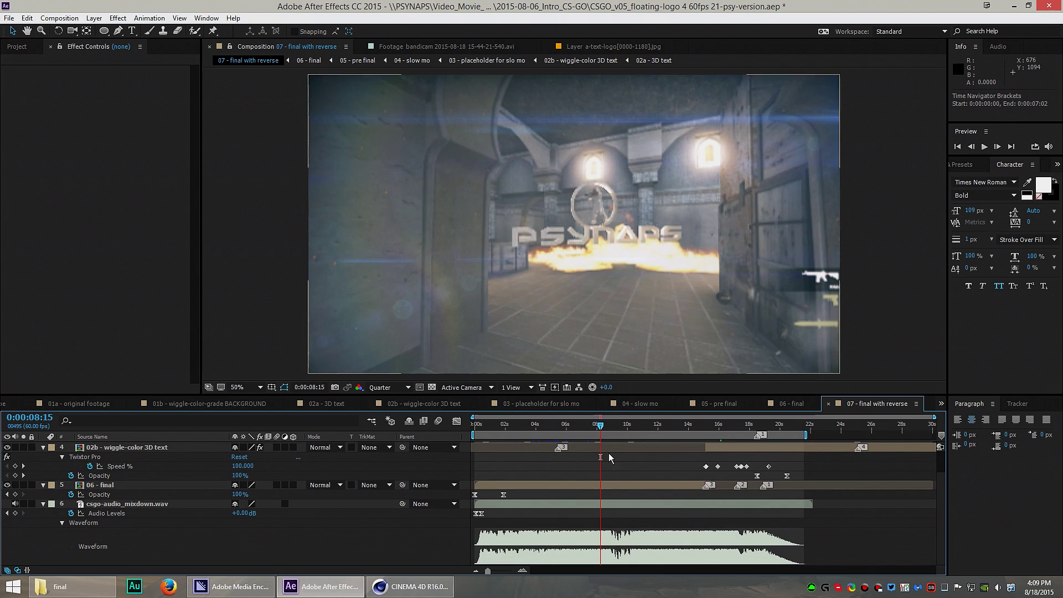
pyautogui.scroll(2, 664, 476)
pyautogui.scroll(-2, 609, 453)
pyautogui.scroll(2, 679, 483)
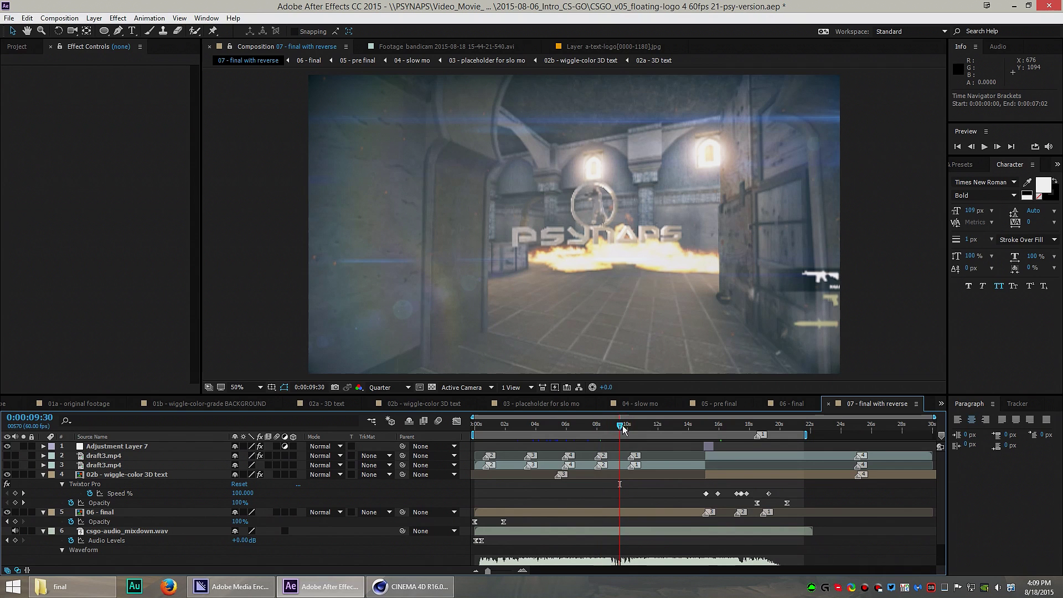
pyautogui.click(650, 424)
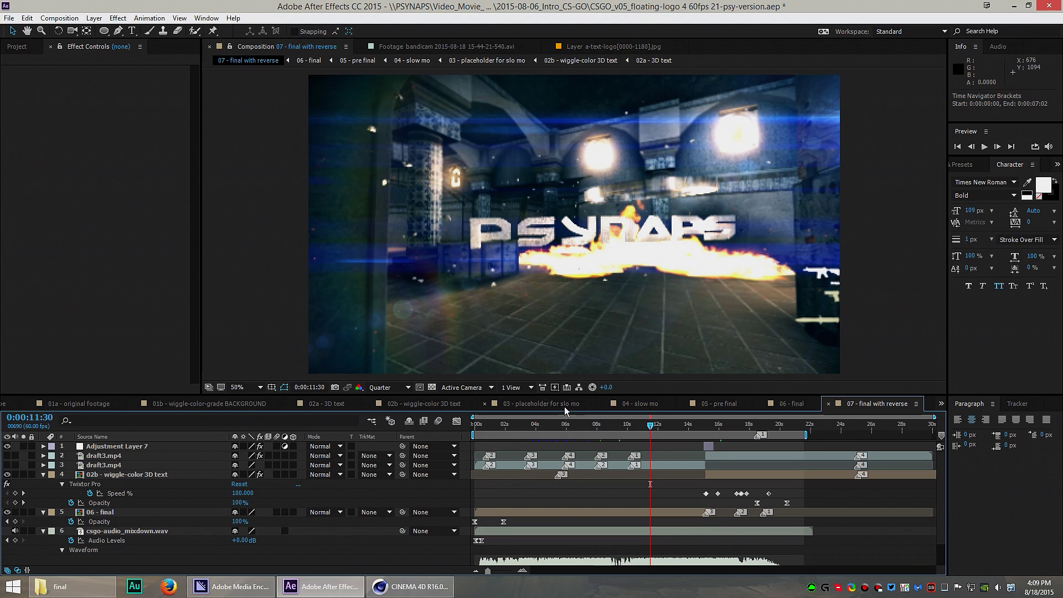
# Review the numbered compositions in the project, including 01b, 02a, 02b and 07 - final with reverse.
pyautogui.click(19, 46)
pyautogui.click(37, 231)
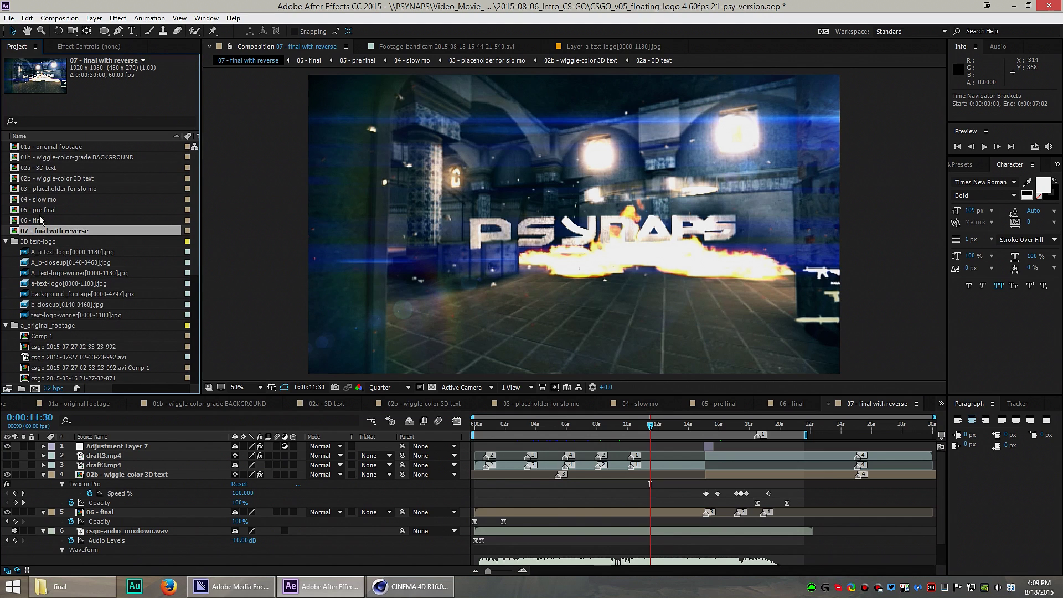
pyautogui.click(52, 158)
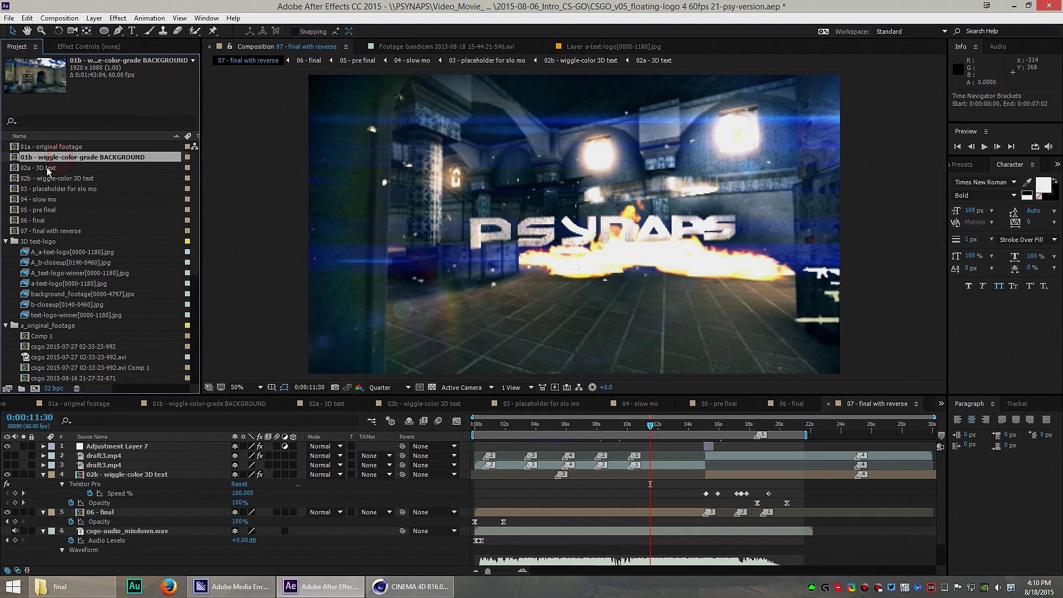
pyautogui.click(47, 167)
pyautogui.click(47, 177)
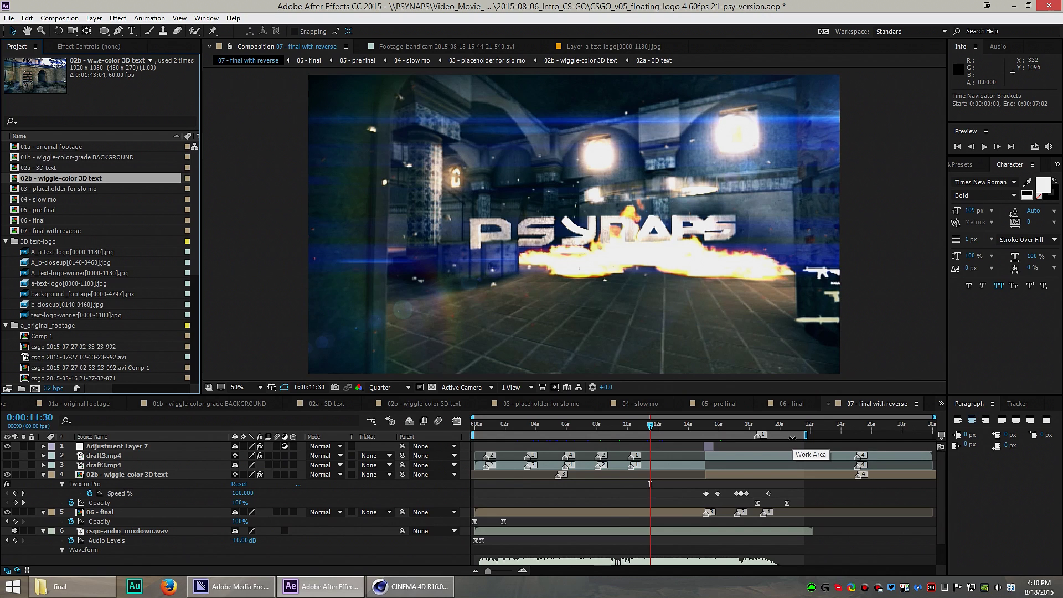
pyautogui.click(41, 231)
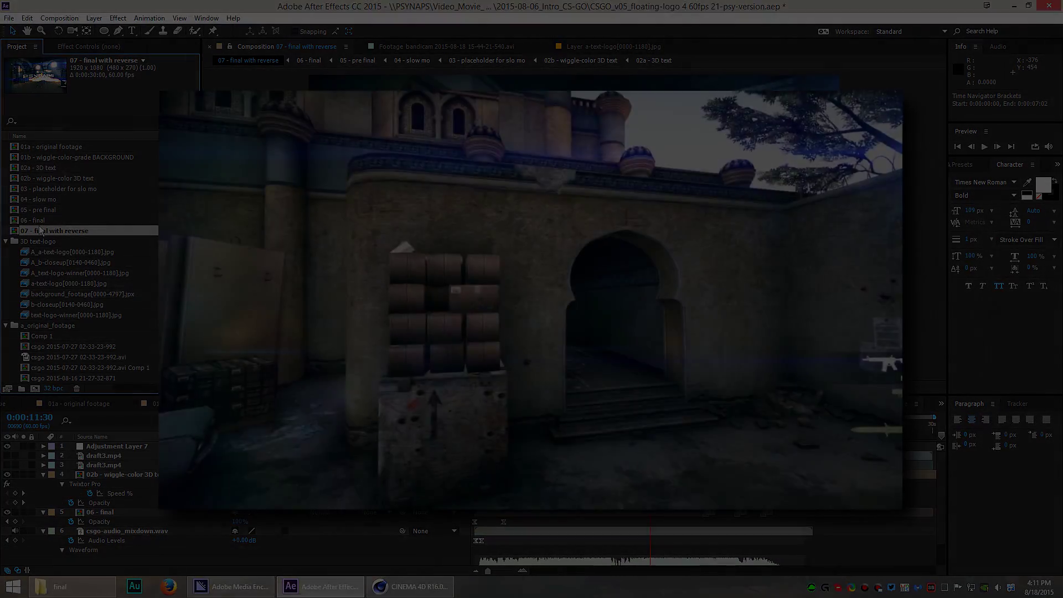